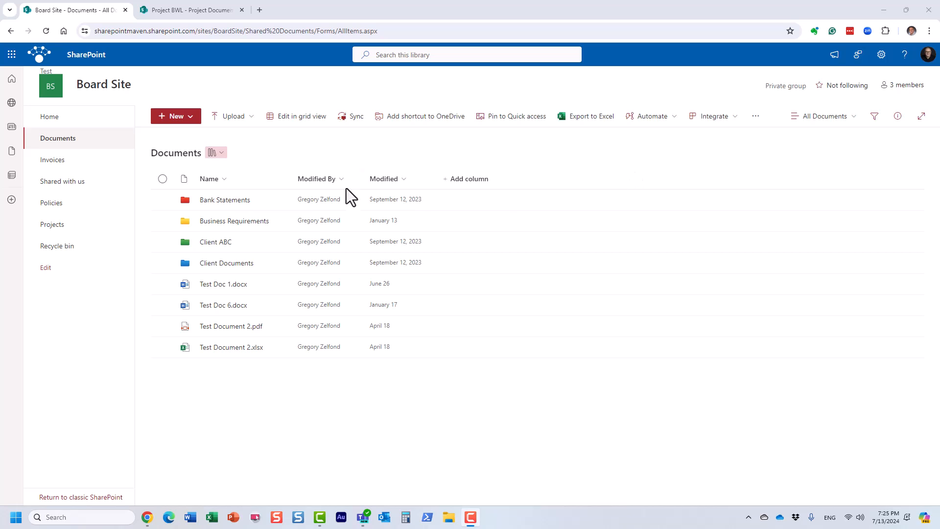
Step: Review the new-item options in the Documents library, and look inside the Bank Statements folder before returning to the library root
left_click(190, 130)
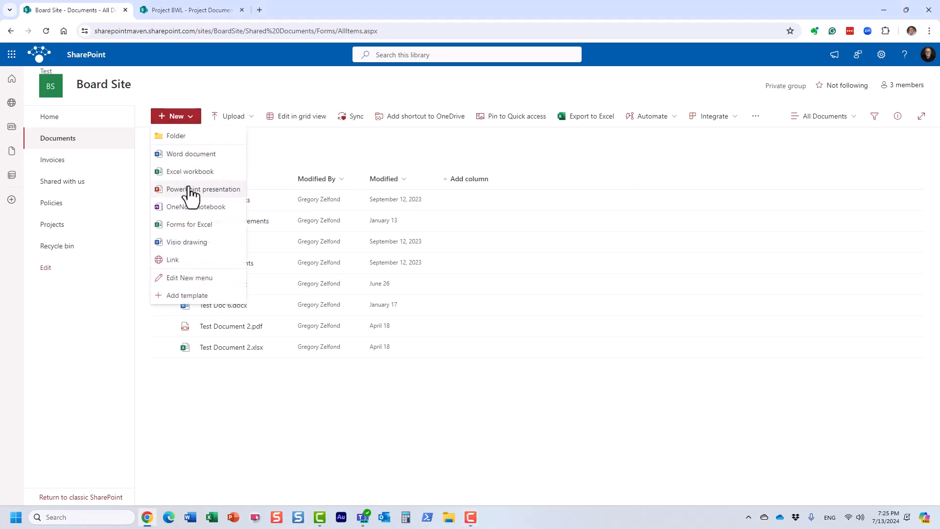
left_click(362, 151)
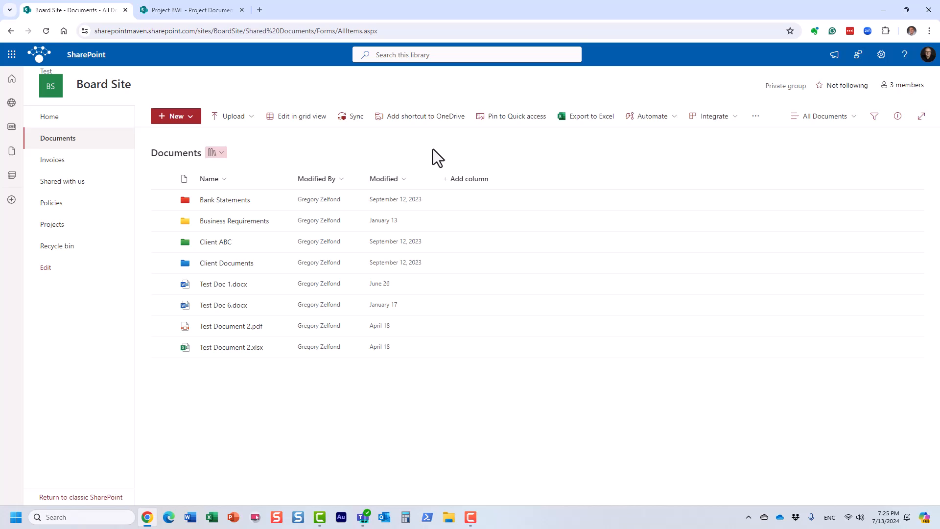
left_click(216, 199)
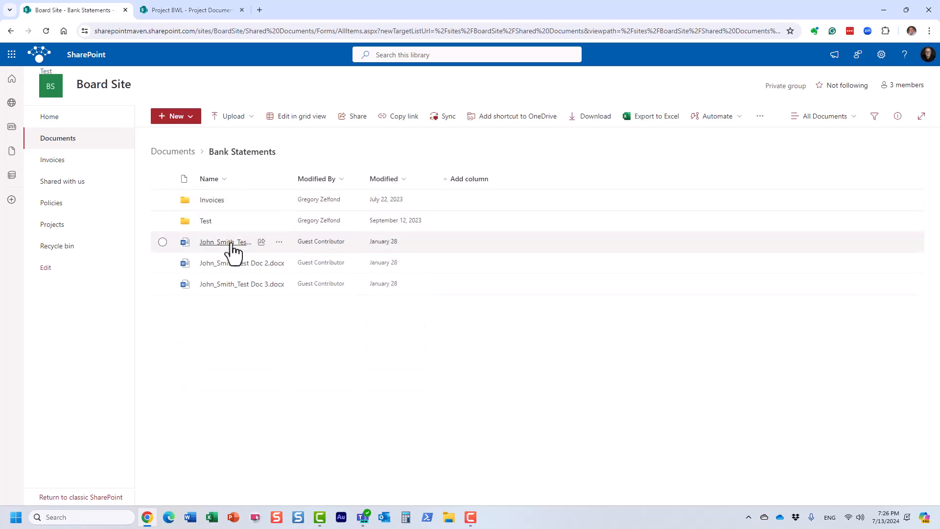
left_click(173, 151)
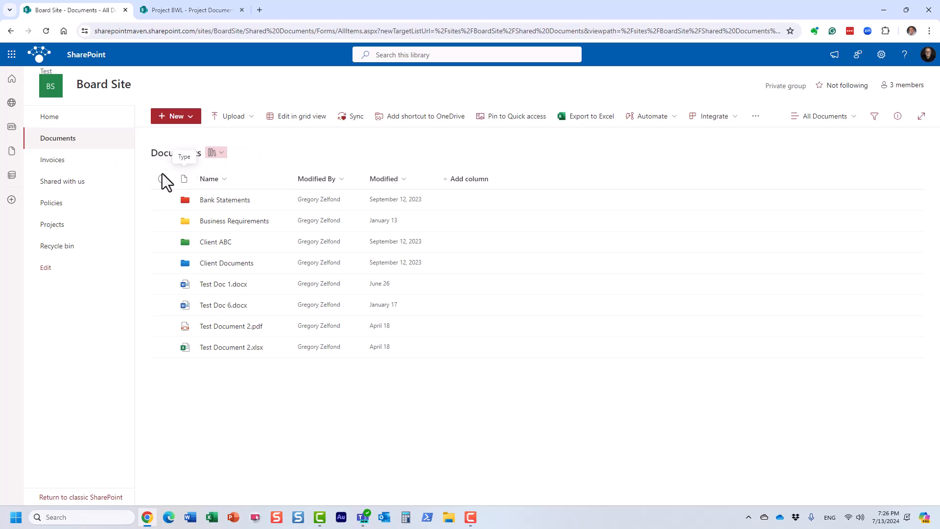
Step: Compare the web address of the Board Site home page with that of its Documents library
left_click(55, 119)
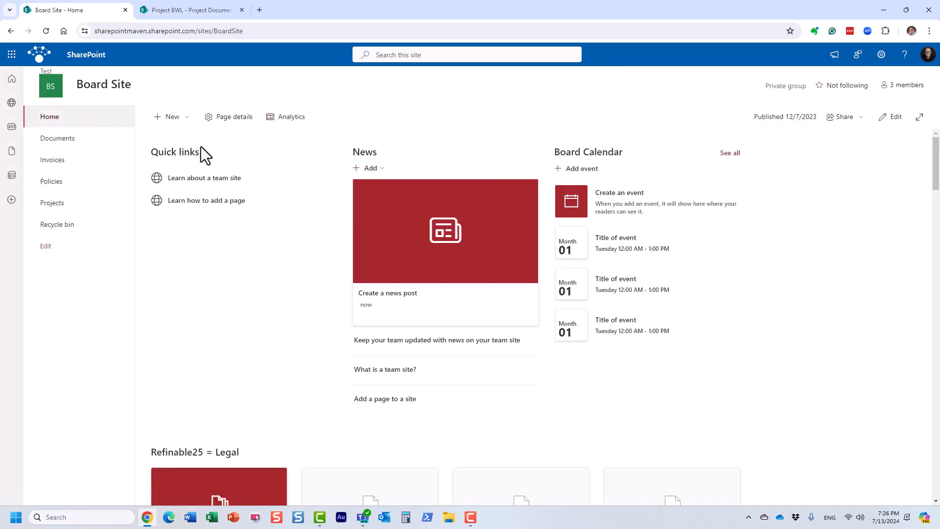
left_click(259, 31)
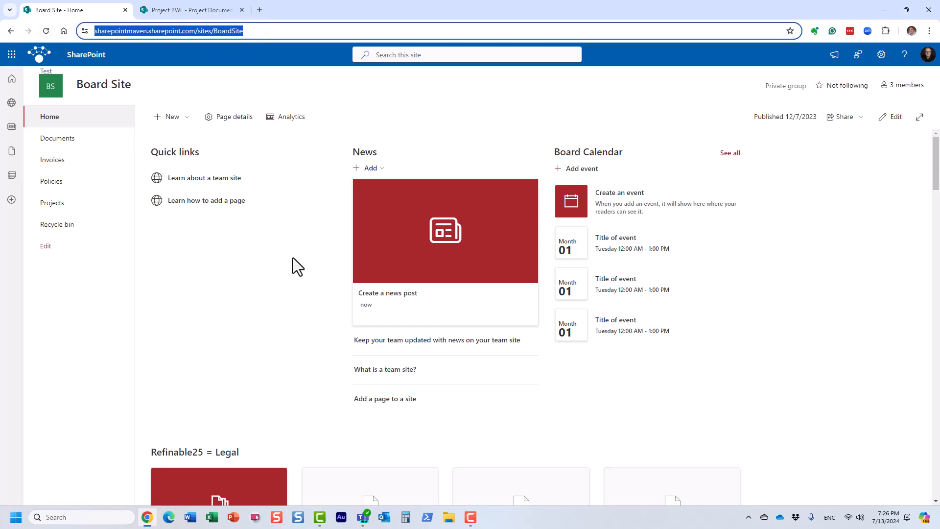
left_click(67, 143)
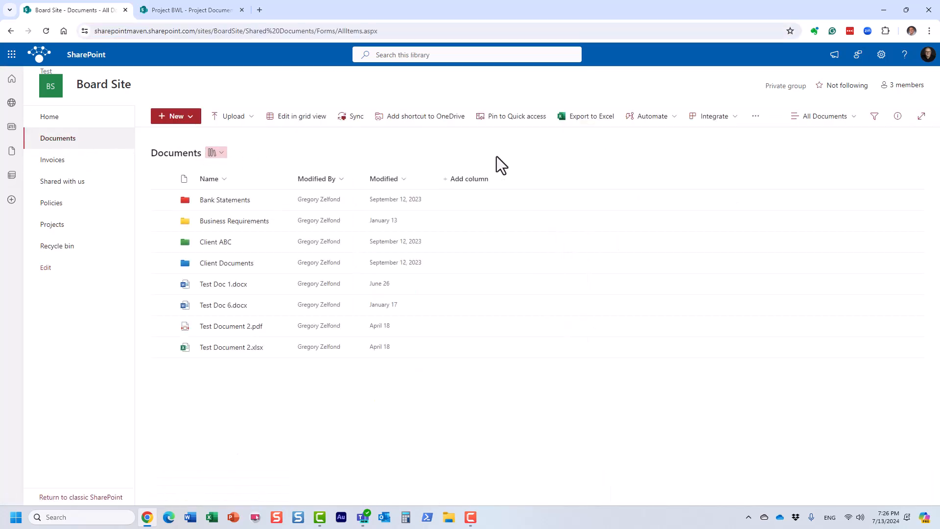
left_click_drag(393, 31, 2, 22)
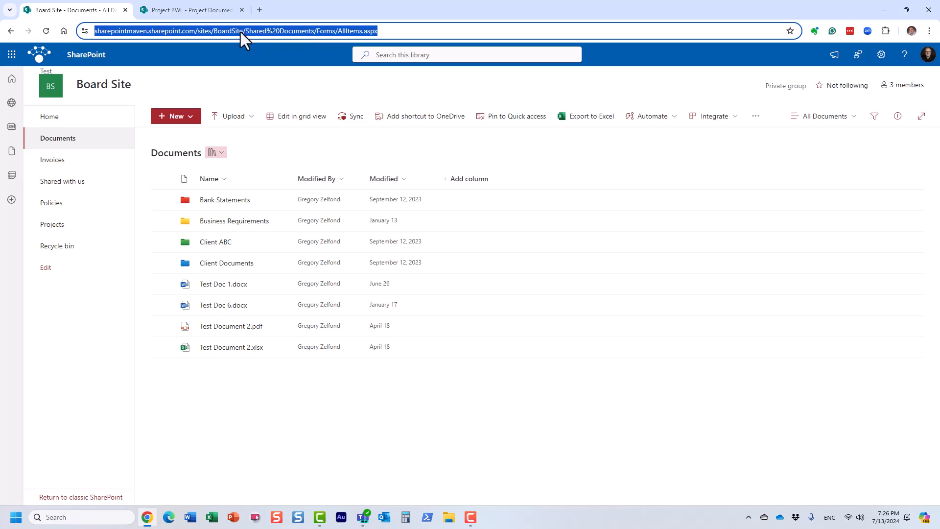
Step: Open the Bank Statements folder and its Invoices subfolder, examining how each folder name extends the web address
left_click(206, 200)
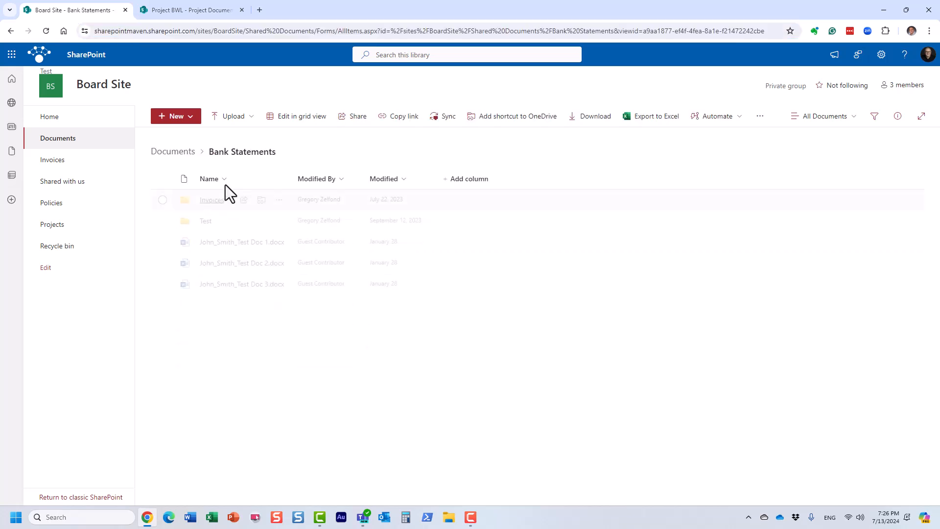
left_click_drag(768, 31, 2, 28)
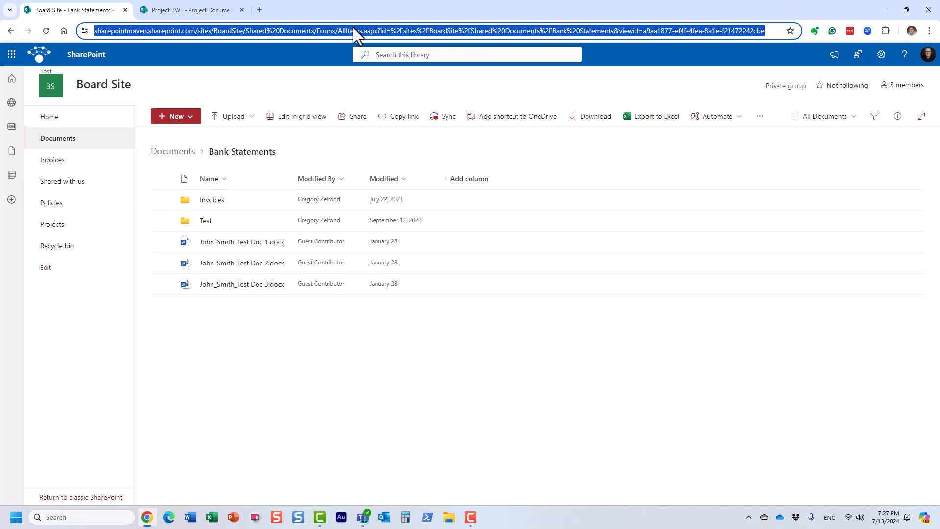
left_click(212, 201)
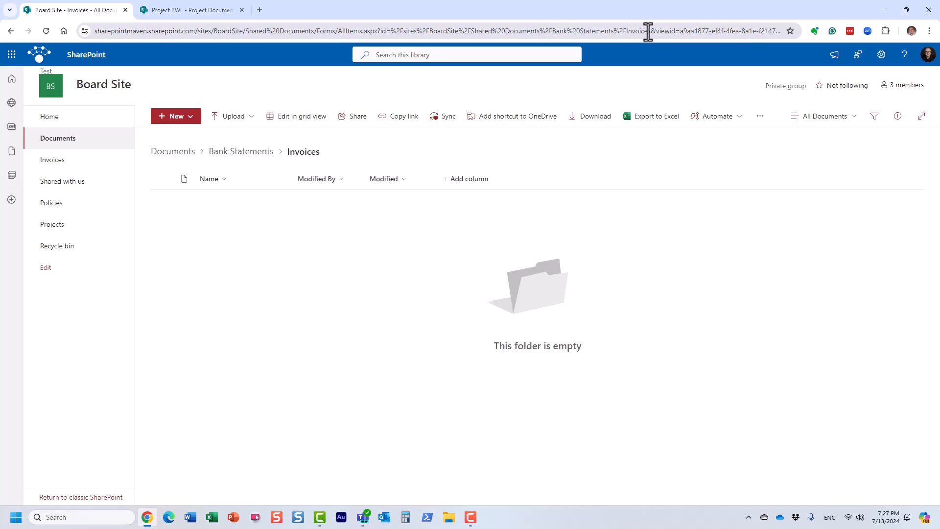
left_click_drag(661, 31, 579, 31)
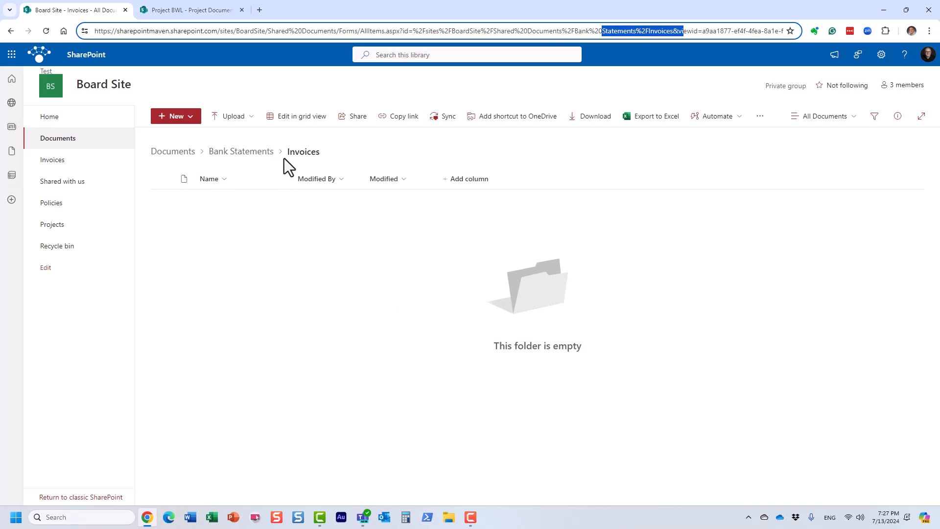
Step: Return to the Documents library root and reopen the Bank Statements folder to inspect its web address
left_click(184, 154)
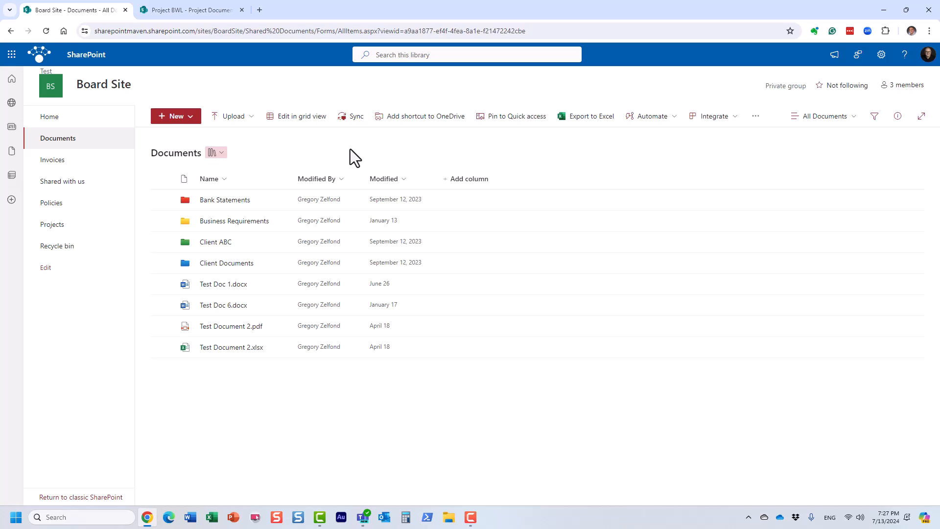
left_click(206, 201)
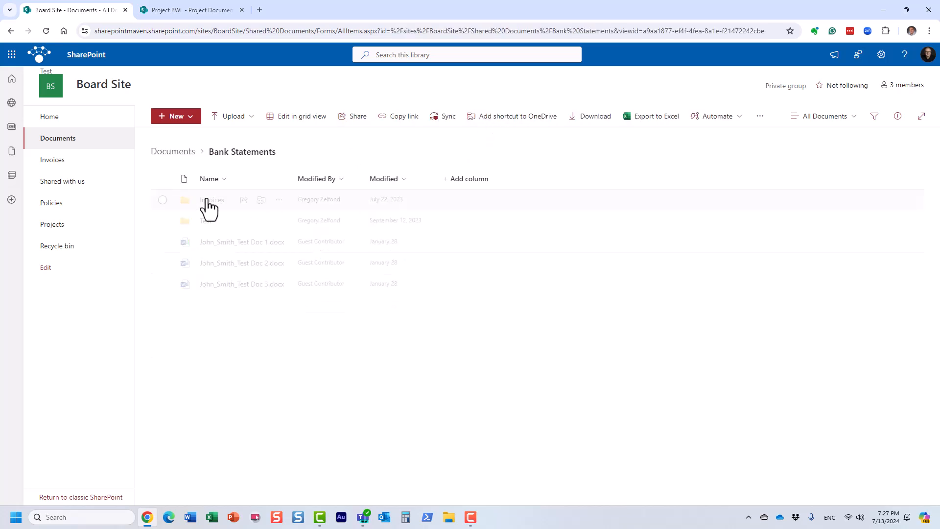
left_click(655, 30)
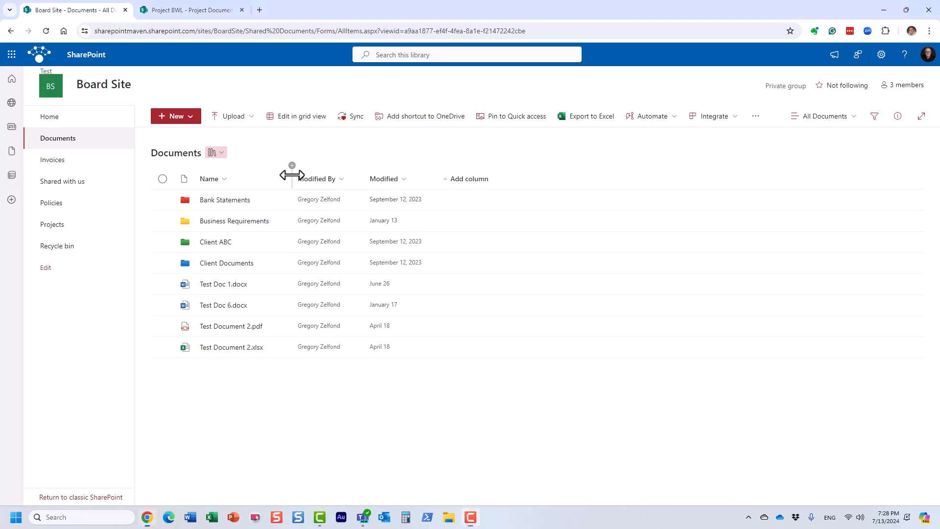
Step: Widen the Name column in the Documents library and open the Bank Statements folder
left_click_drag(291, 177, 350, 173)
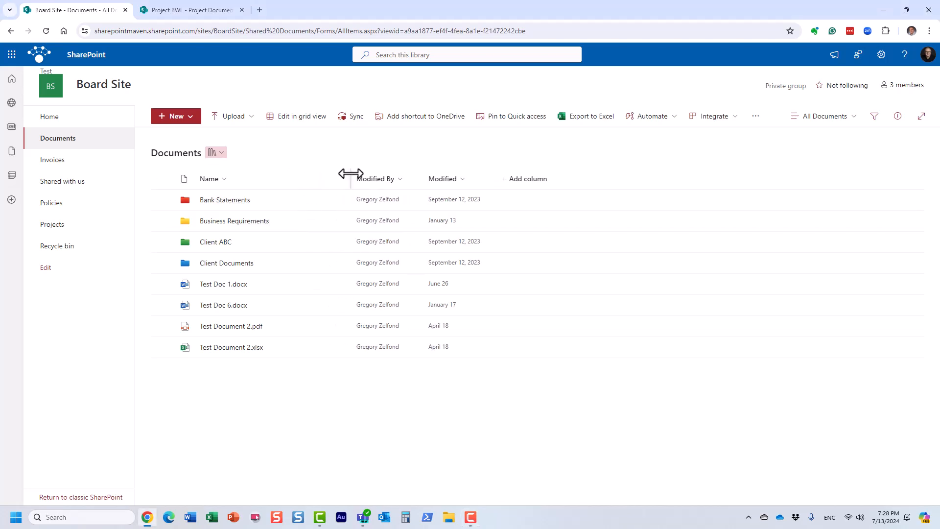
left_click(228, 200)
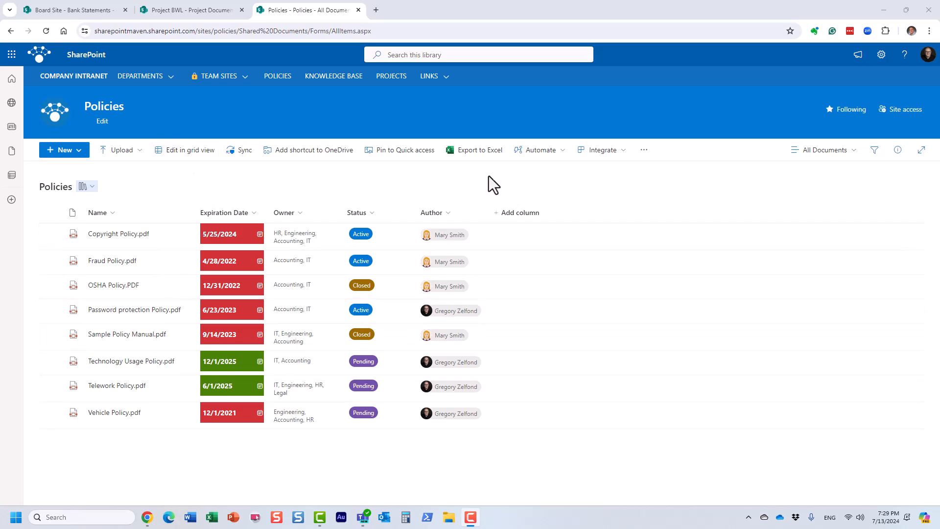
Step: Examine the column types offered for a new column in the Policies library, and the library's web address
left_click(526, 216)
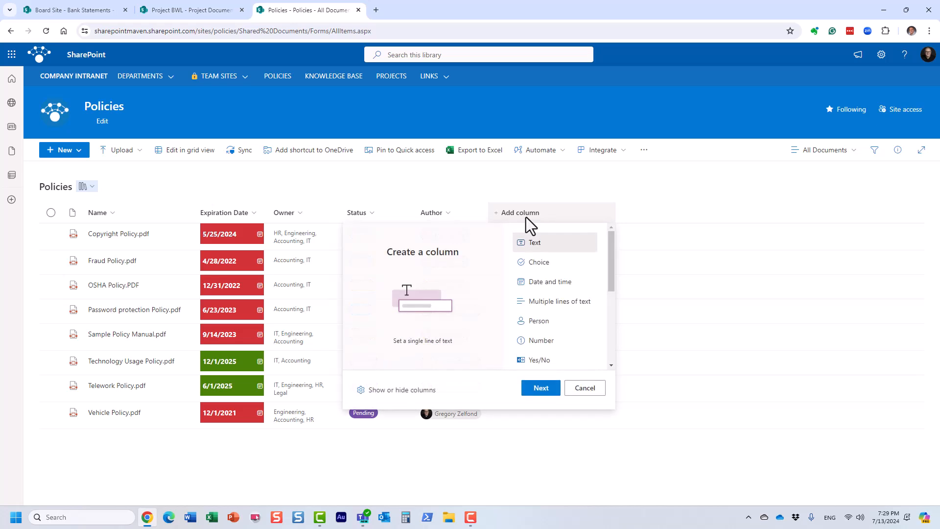
left_click(546, 185)
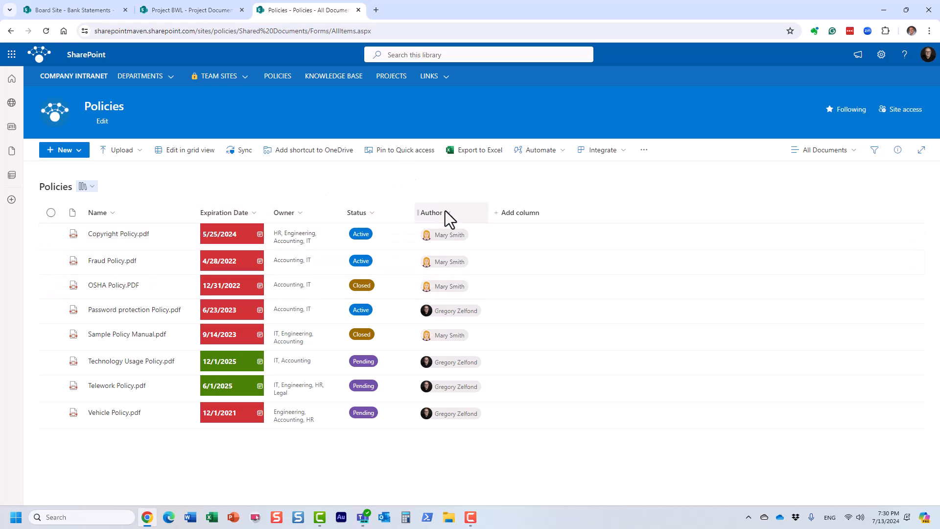
left_click(504, 213)
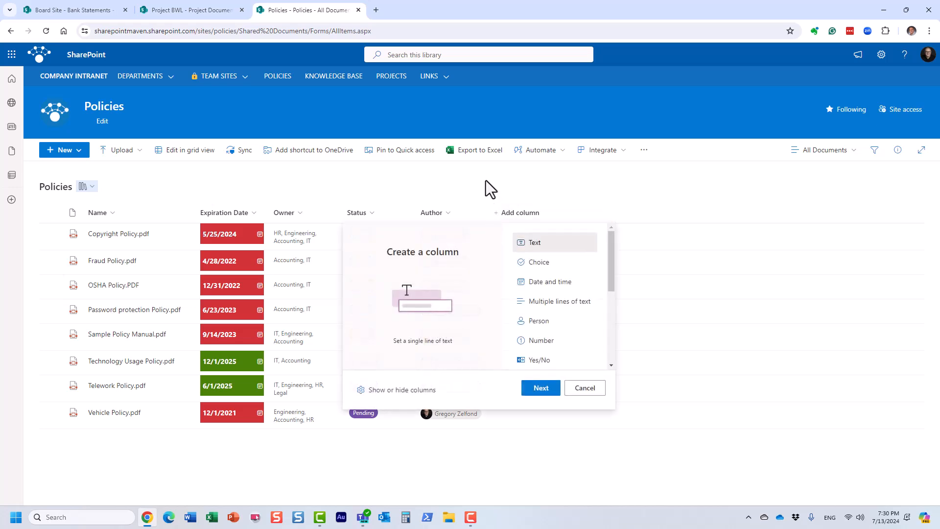
key("Escape")
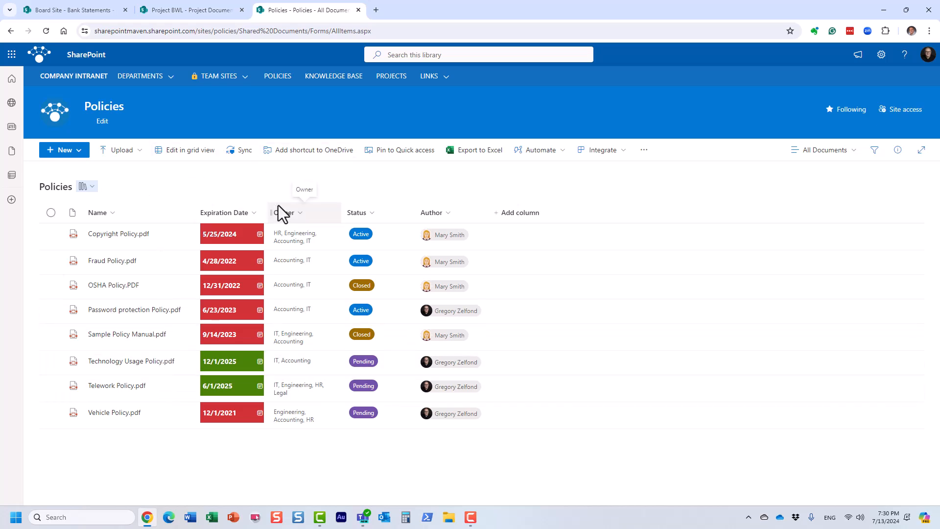
left_click(387, 31)
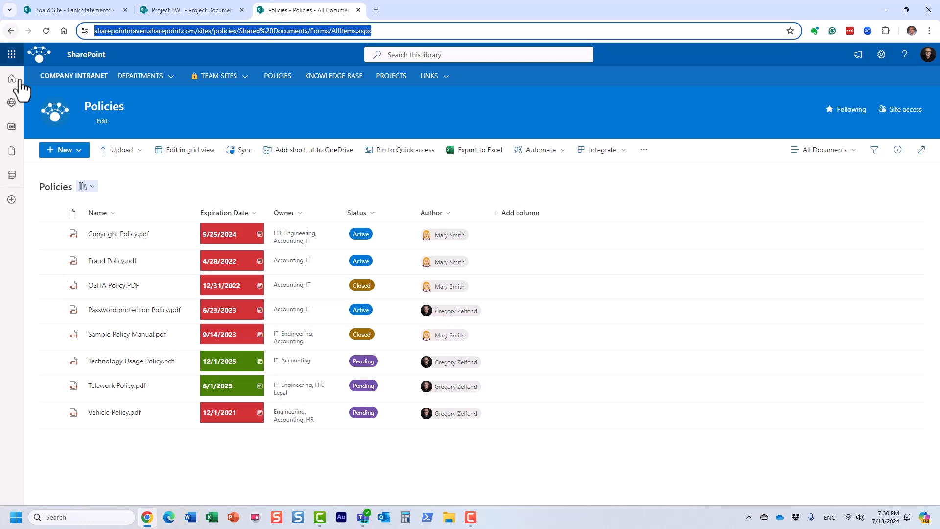
left_click(480, 123)
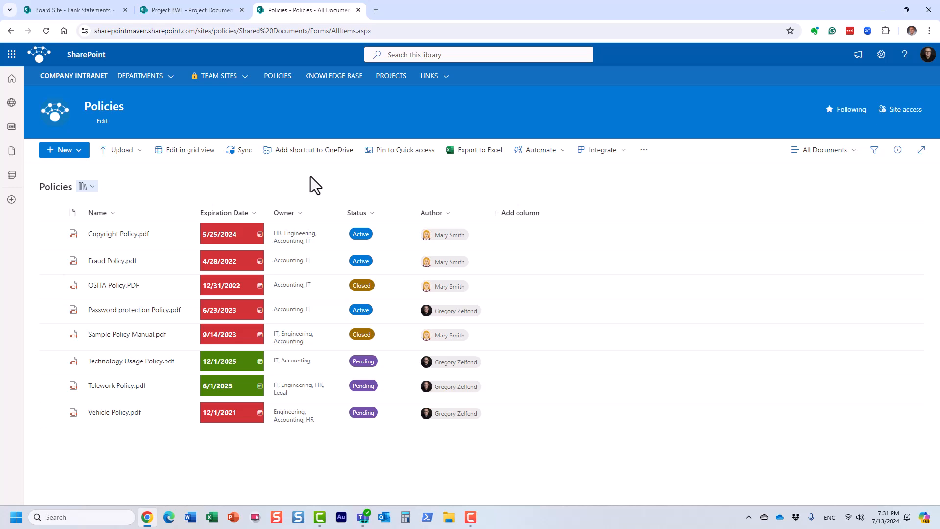
Step: Add Legal to the Owner property of Copyright Policy.pdf and save the change
left_click(51, 234)
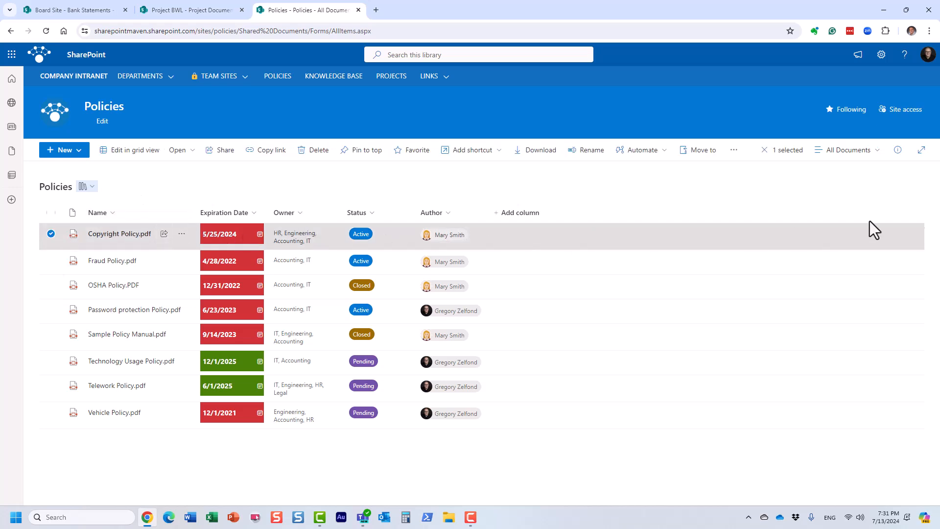
left_click(897, 150)
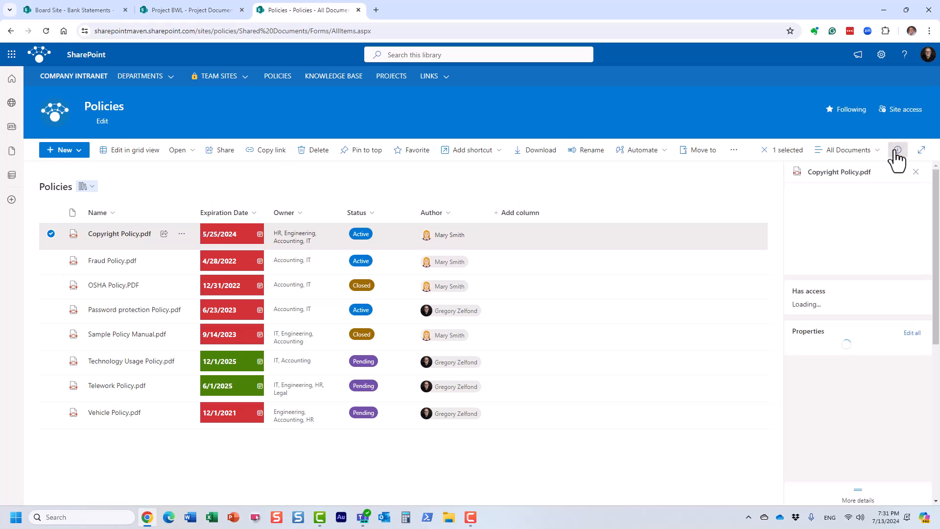
scroll(874, 294, "down", 4)
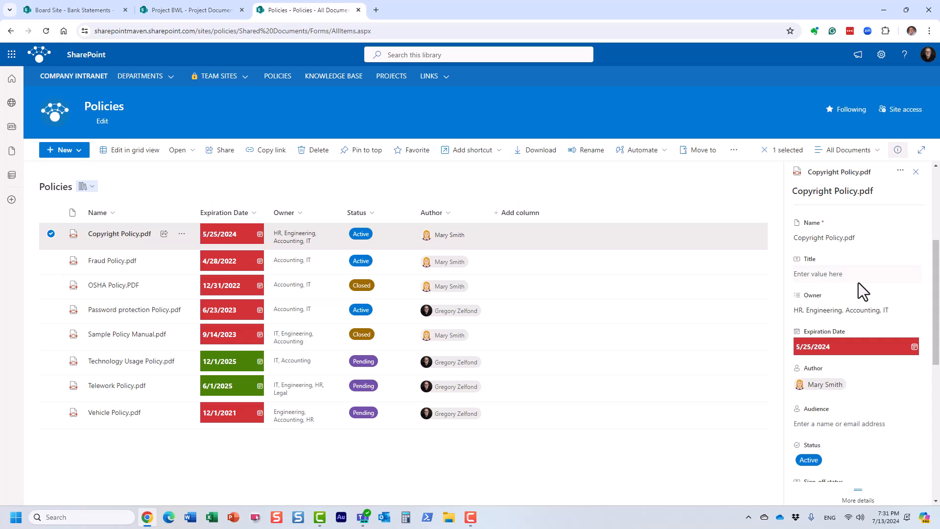
left_click(844, 360)
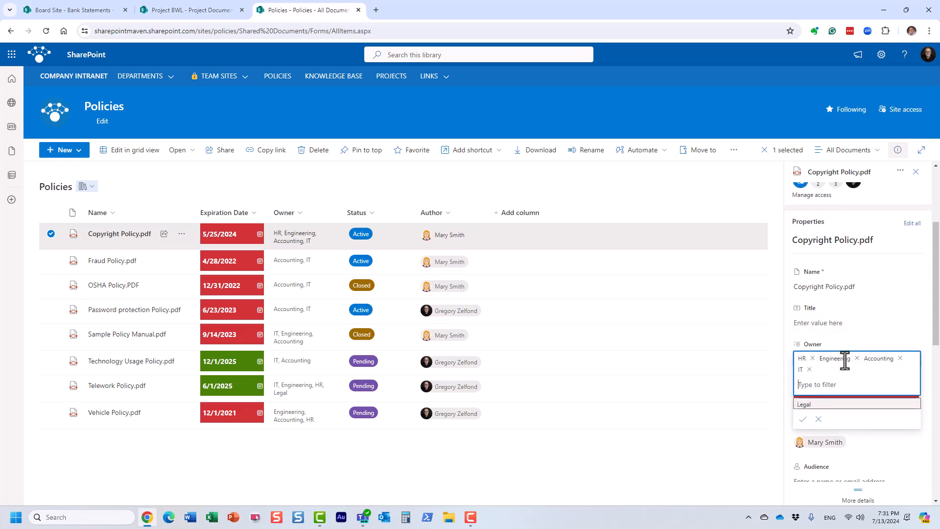
left_click(812, 405)
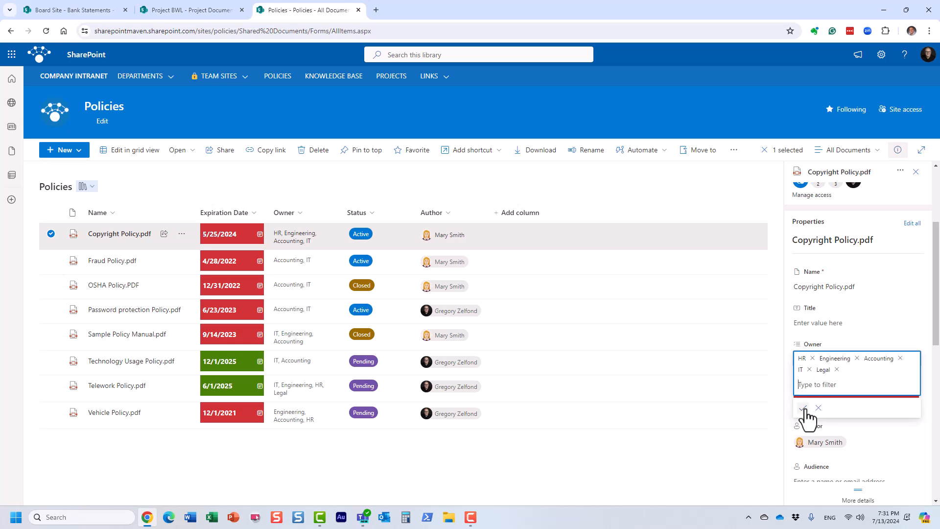
left_click(804, 419)
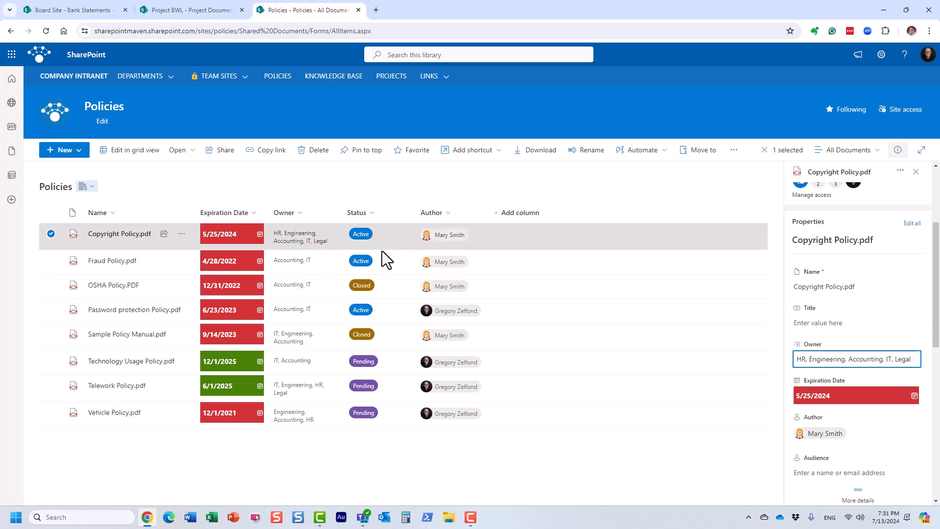
Step: Add HR to the Owner property of Fraud Policy.pdf, save it, and close the file's details and selection
left_click(51, 234)
left_click(51, 260)
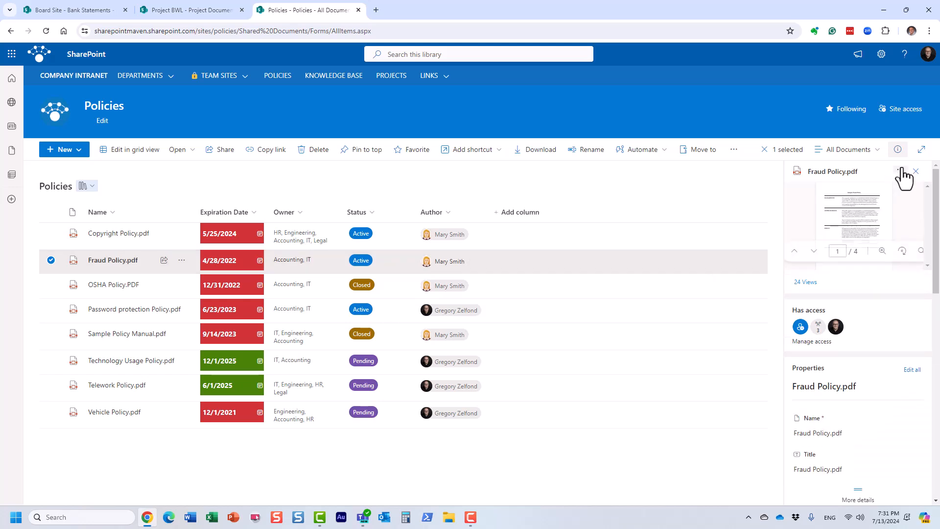
scroll(842, 381, "down", 2)
left_click(839, 407)
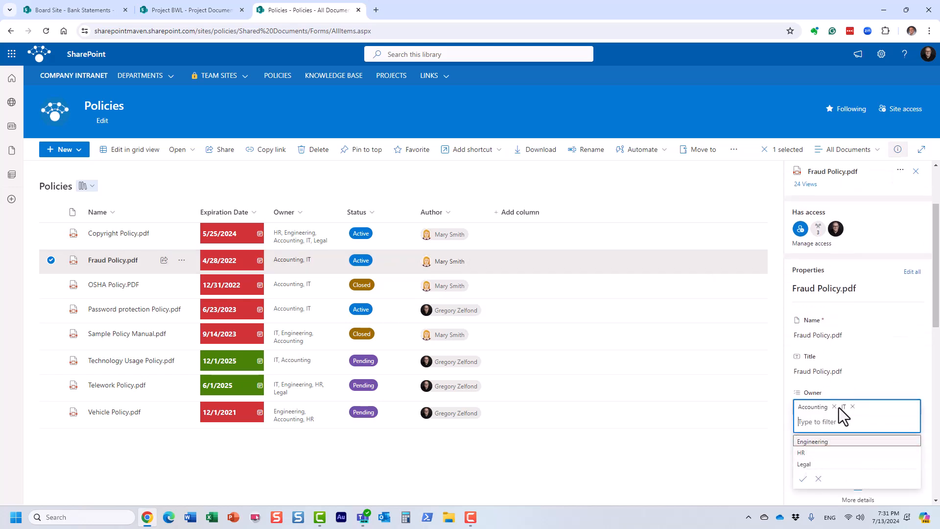
left_click(806, 453)
left_click(803, 468)
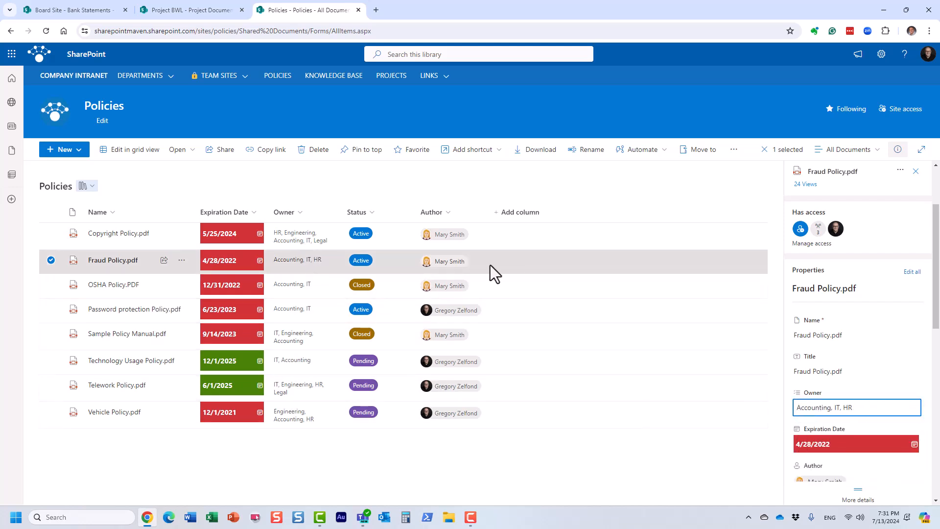
left_click(897, 150)
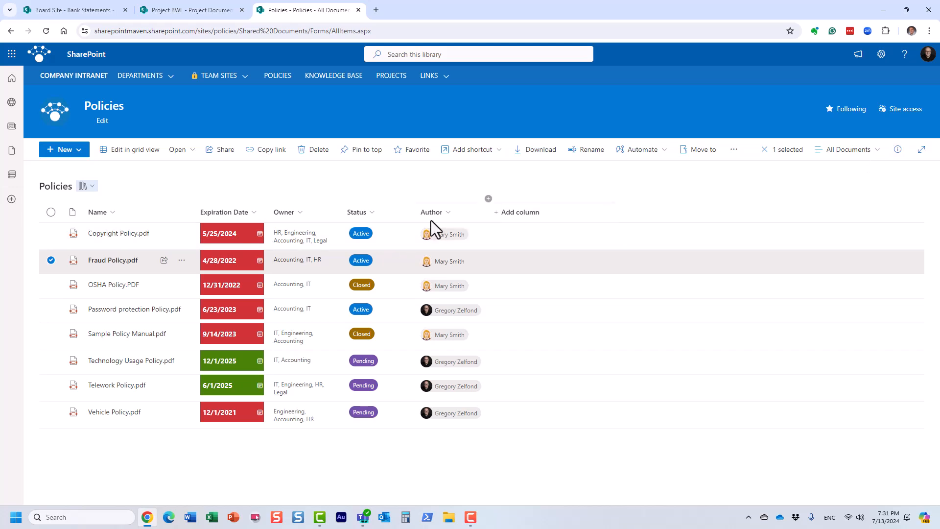
left_click(51, 260)
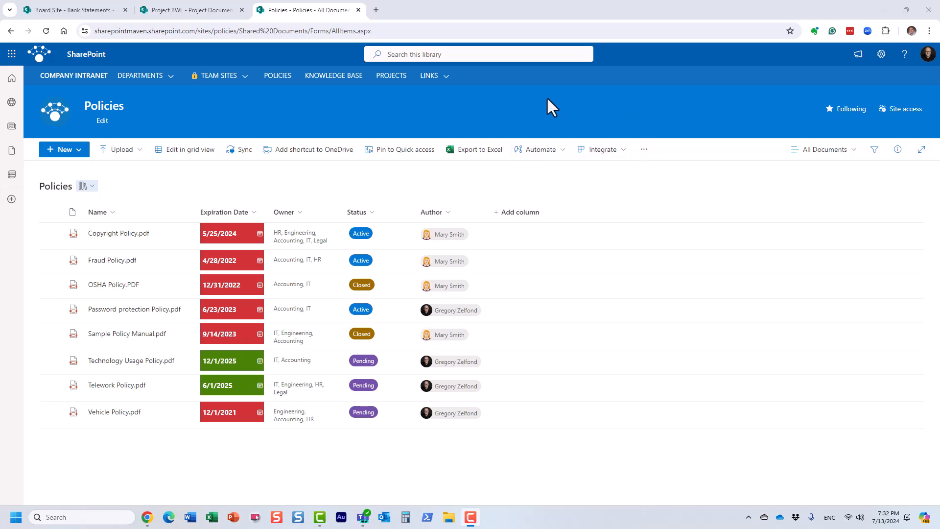
Step: Search the Policies library for vehicle, then return to the full document list
left_click(402, 55)
type("vehi")
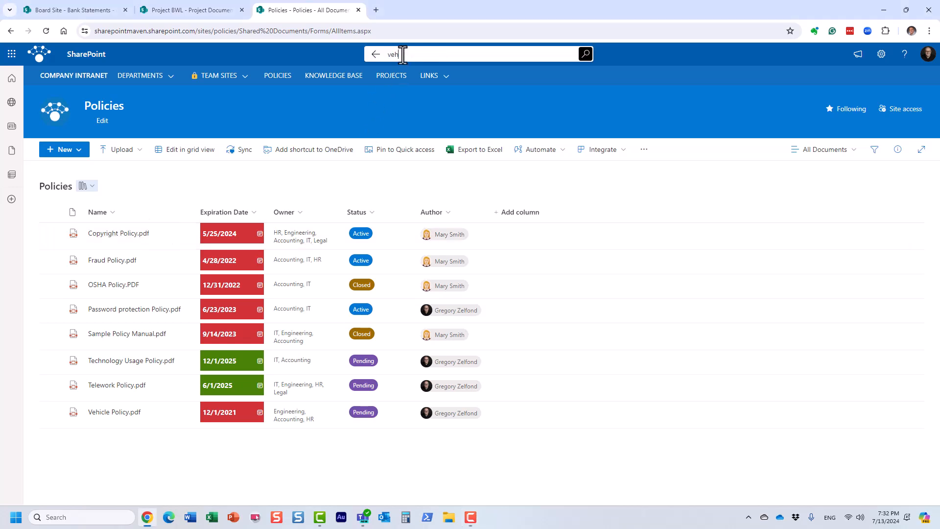
type("cle")
key("BackSpace")
key("BackSpace")
key("BackSpace")
type("le")
key("Return")
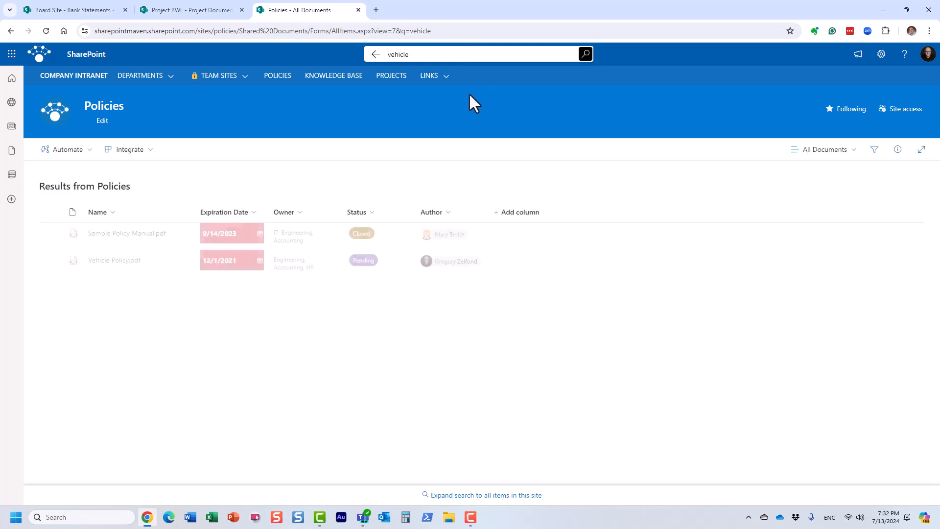
left_click(376, 54)
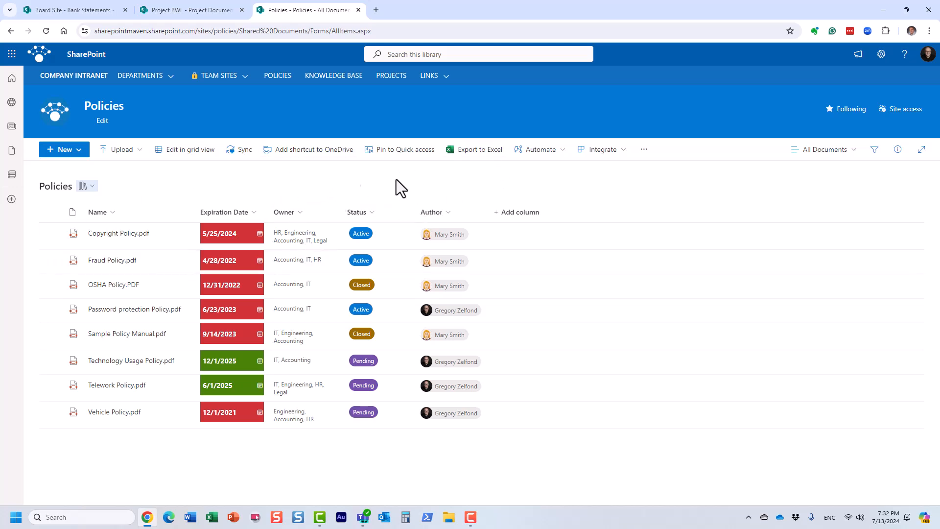
Step: Filter the Policies library to files with Owner HR and Status Active
left_click(874, 150)
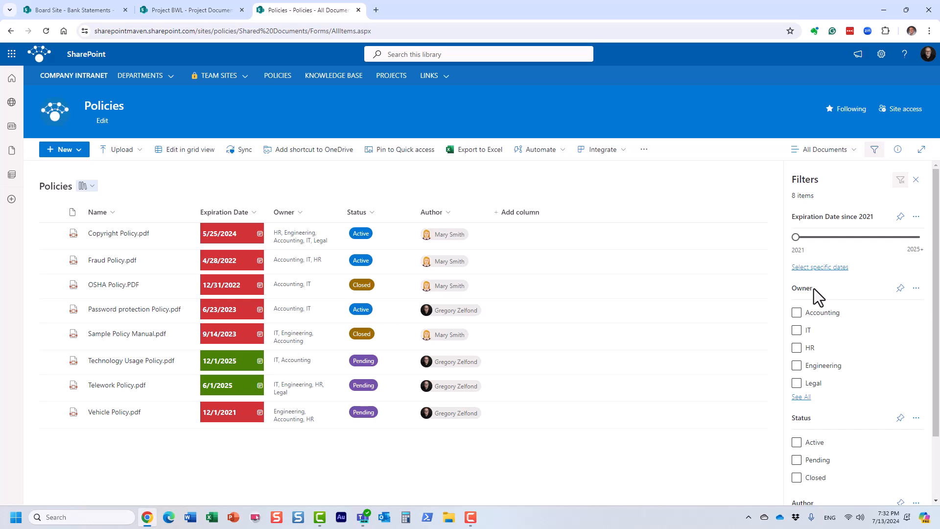
left_click(798, 349)
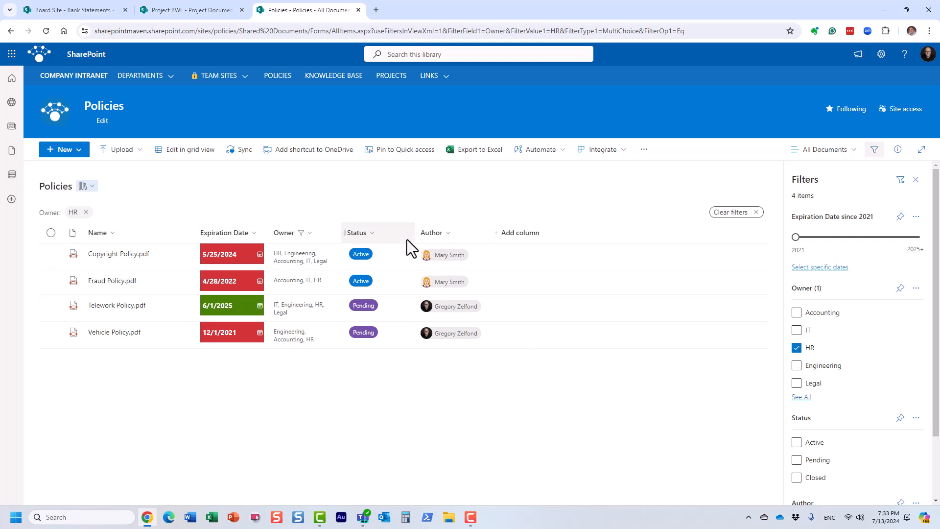
left_click(797, 443)
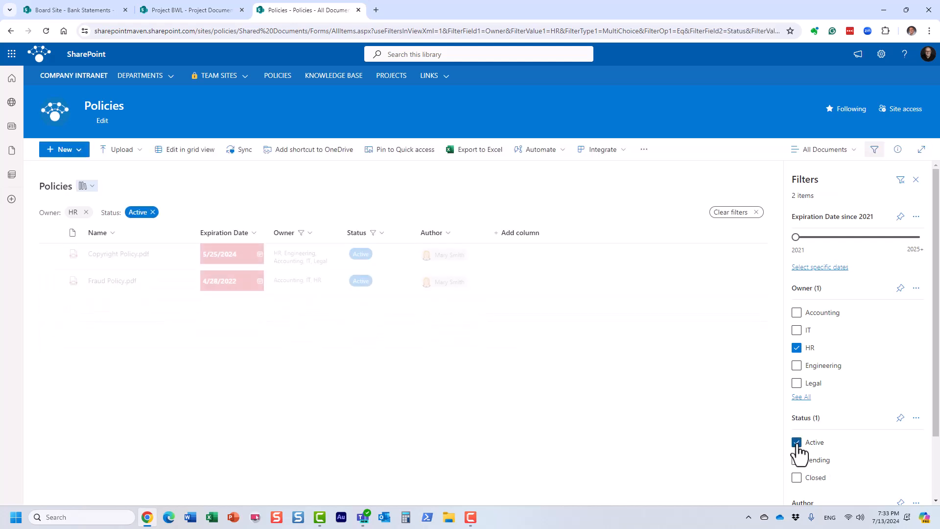
Step: Try filtering the listed policies by each of the two named authors in turn, removing each author filter again
scroll(799, 453, "down", 3)
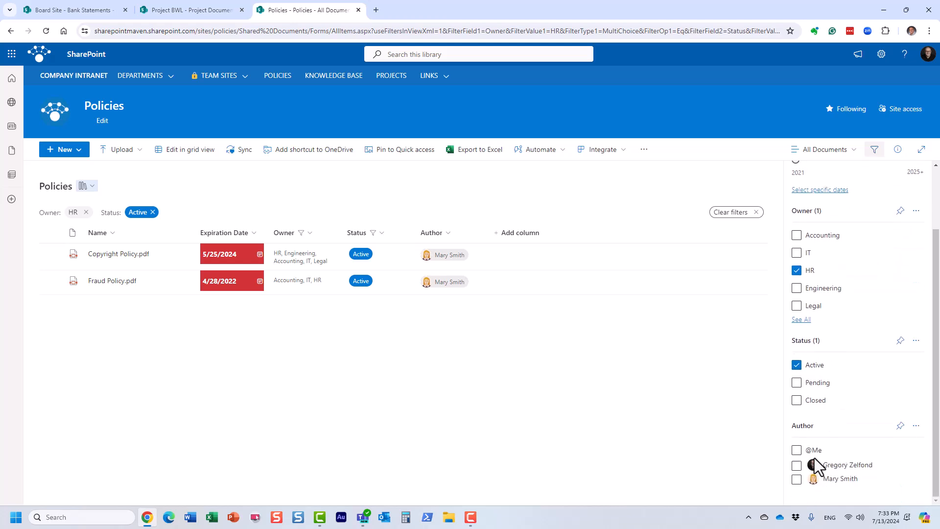
left_click(797, 466)
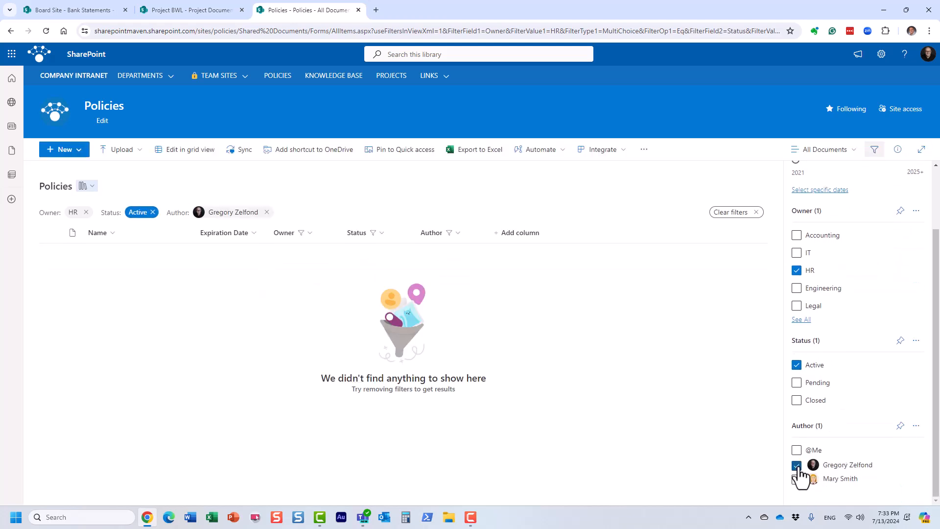
left_click(797, 467)
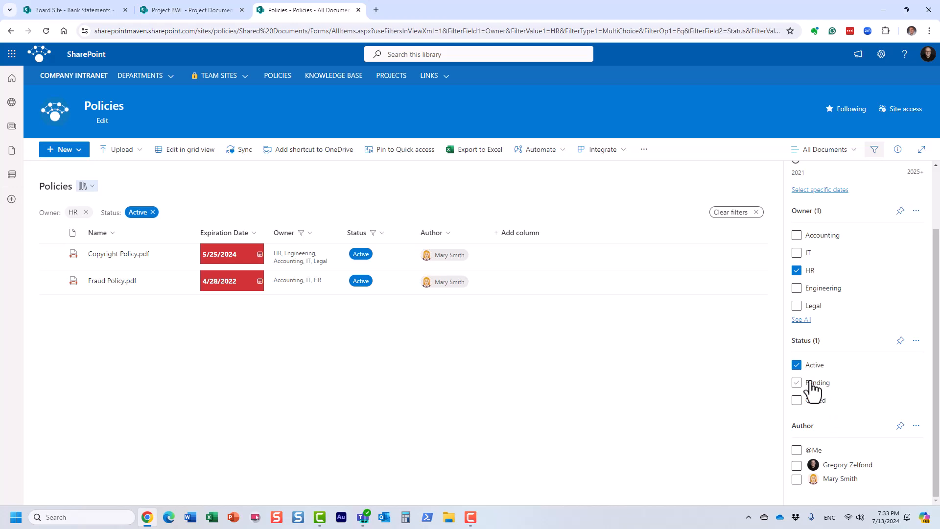
left_click(797, 479)
left_click(797, 479)
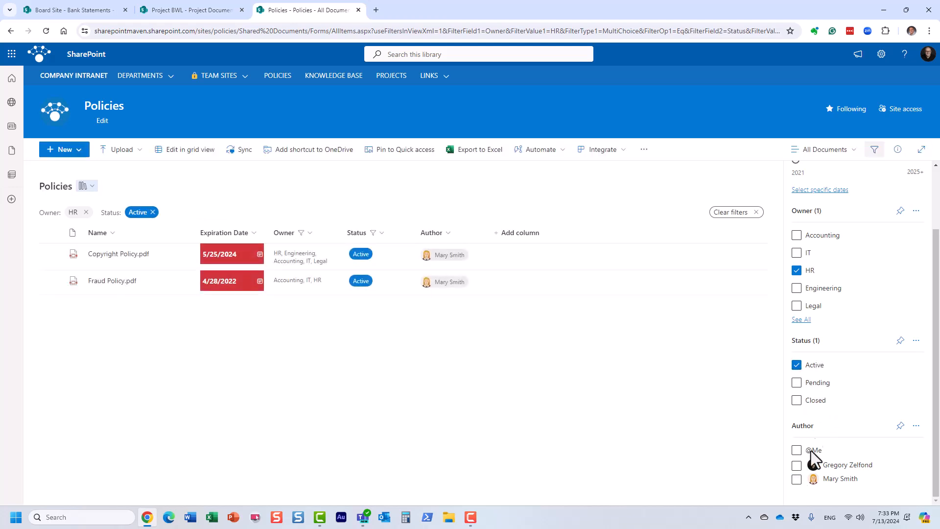
Step: Remove the Active status and HR owner filters from the Policies library and close the filter options
left_click(798, 366)
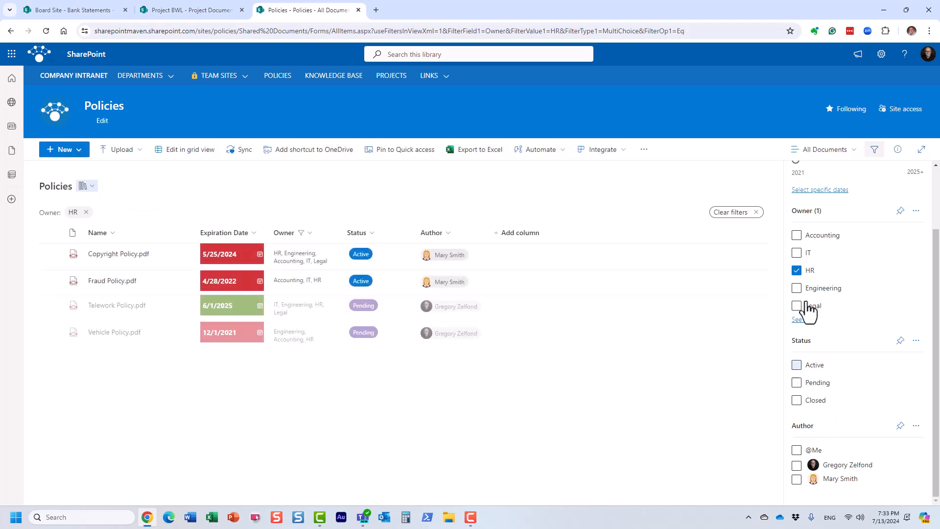
left_click(797, 270)
left_click(874, 149)
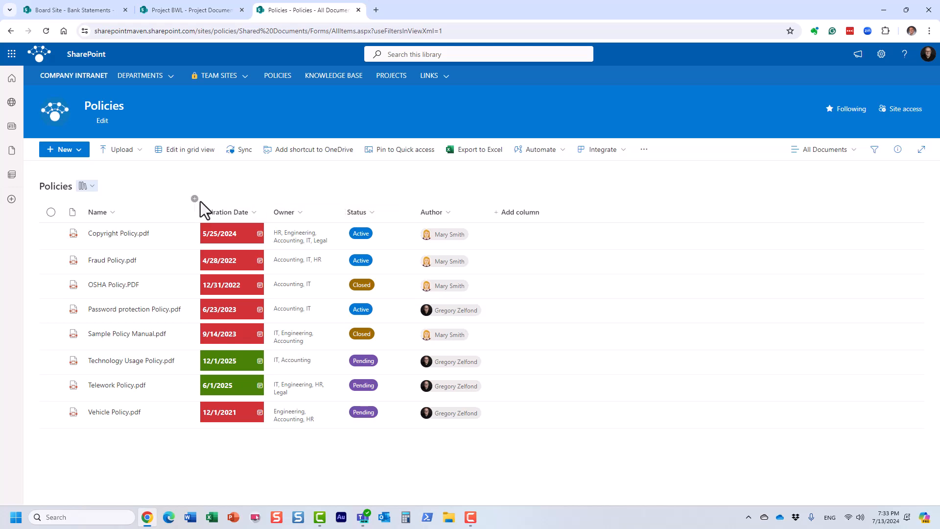
Step: Group the Policies library by Status and filter it to files with Owner HR
left_click(357, 214)
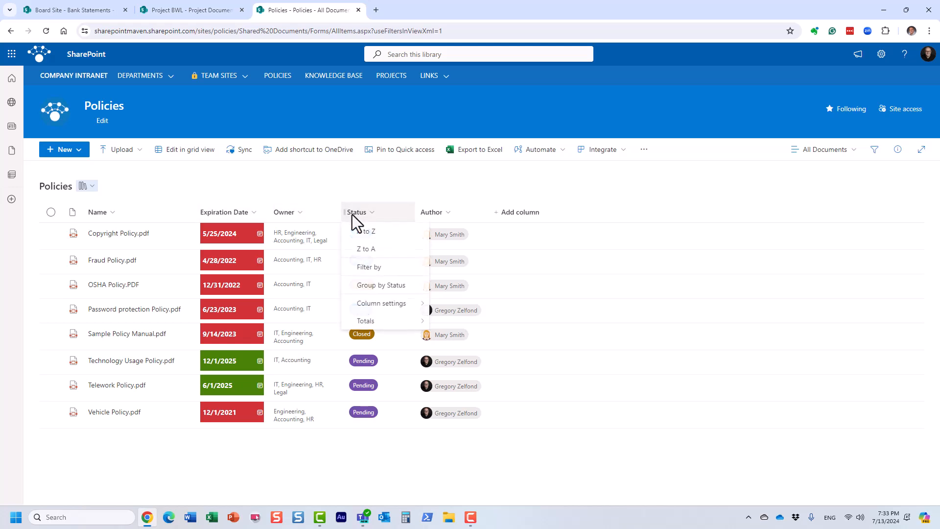
left_click(395, 289)
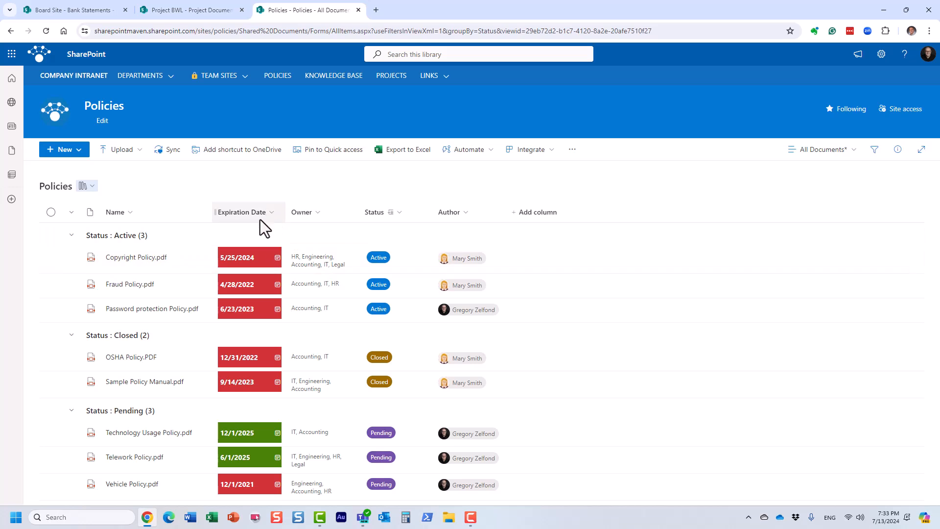
left_click(875, 149)
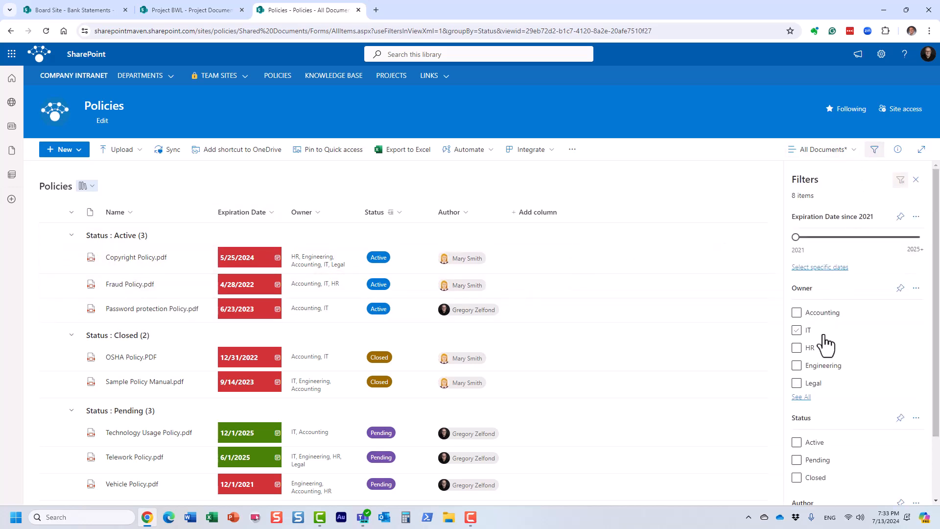
left_click(798, 348)
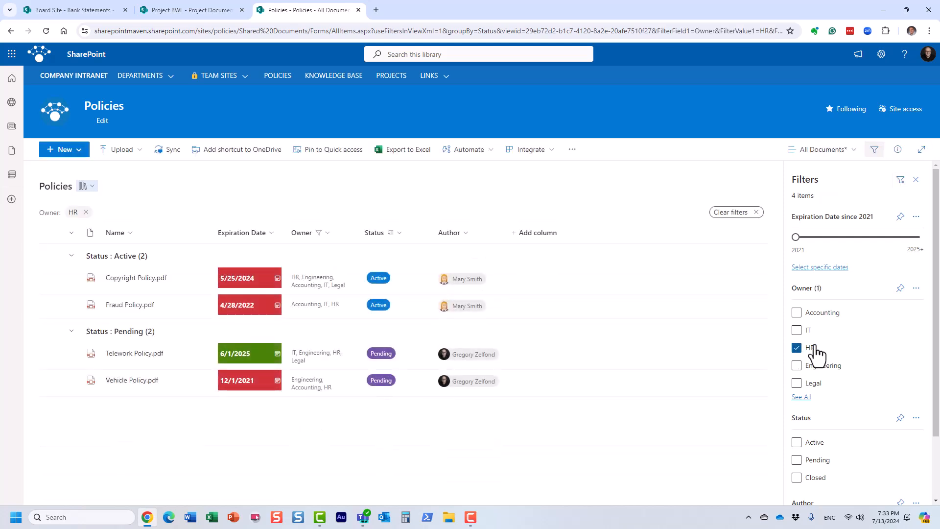
Step: Sort the grouped policies by Expiration Date from older to newer and close the filter options
left_click(260, 233)
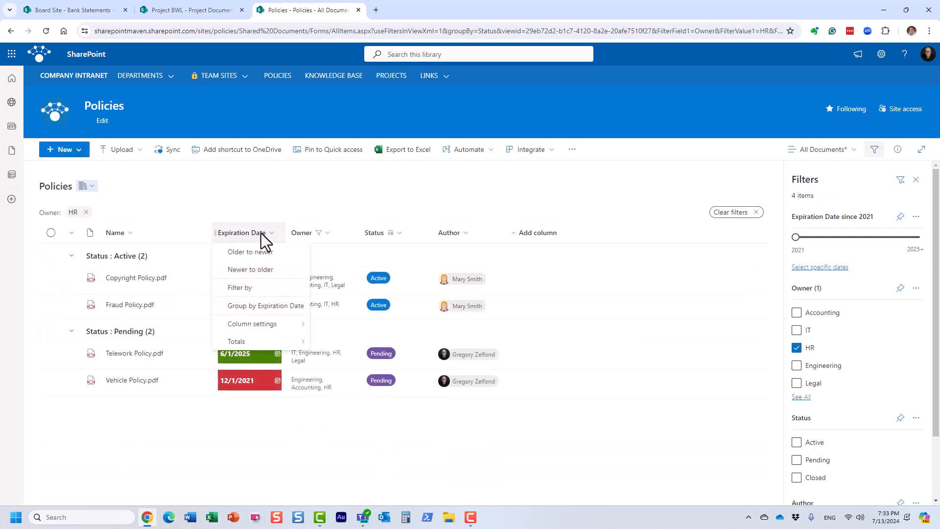
left_click(256, 253)
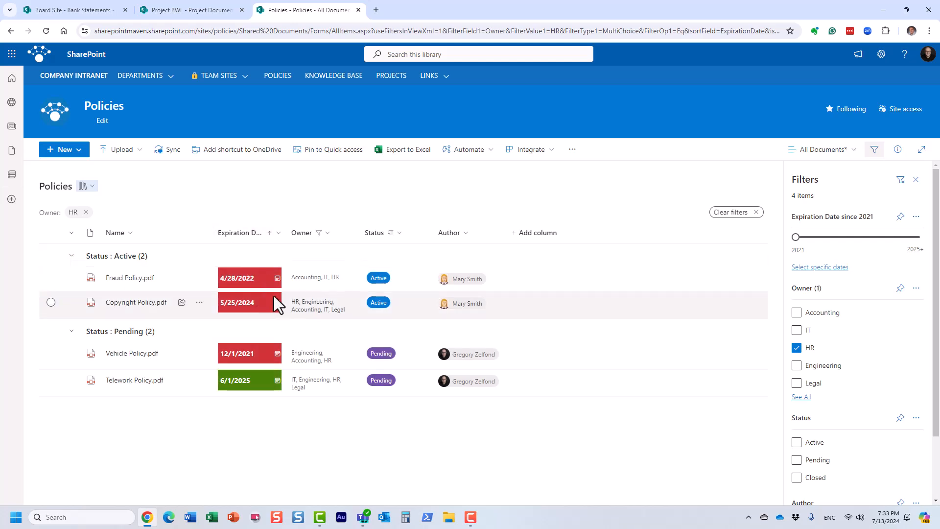
left_click(874, 150)
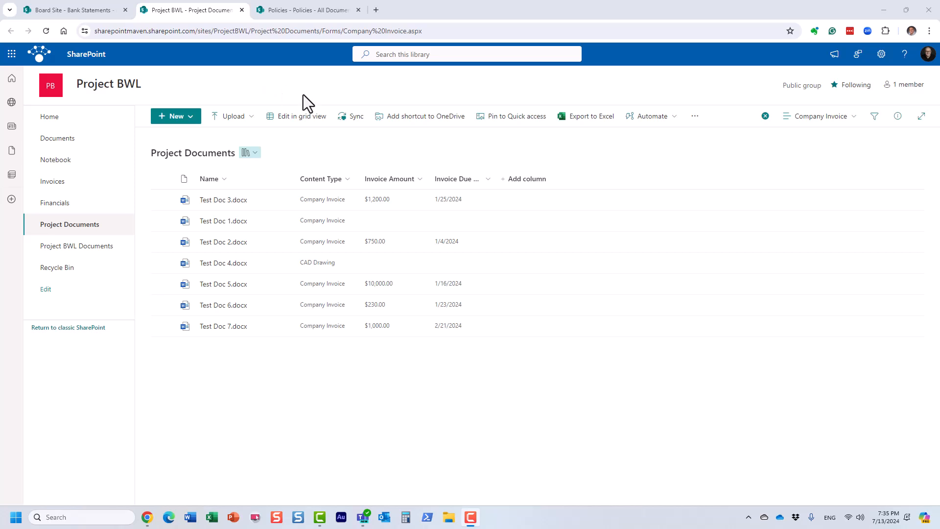
Step: Open the details of Test Doc 1.docx in the Project Documents library and examine its Company Invoice properties
left_click(300, 9)
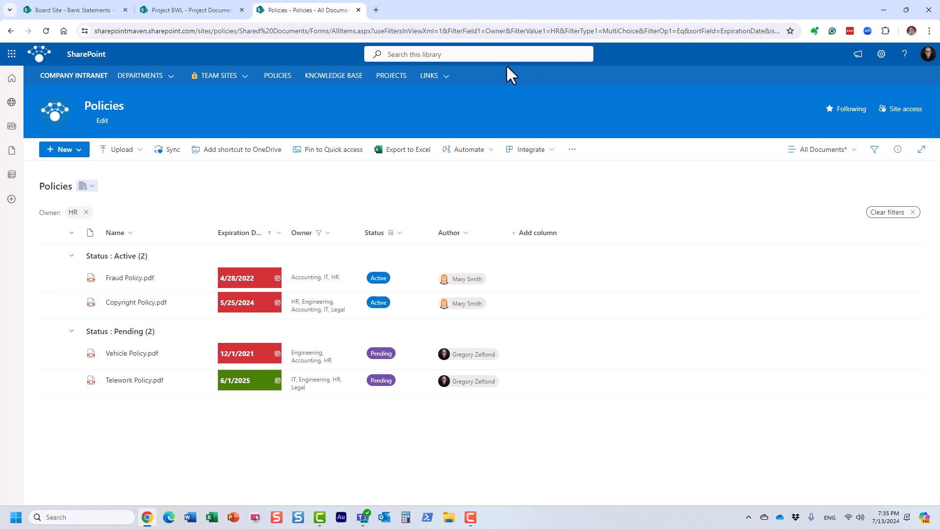
left_click(166, 11)
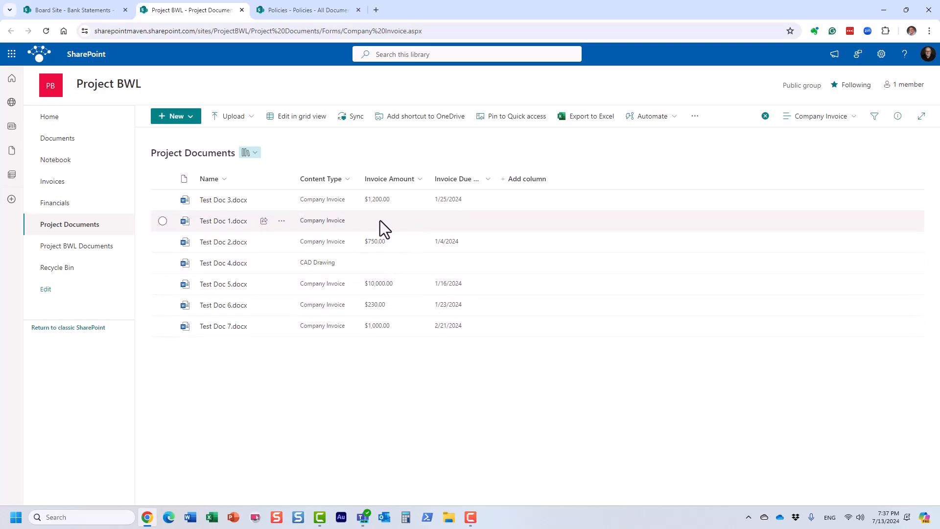
left_click(164, 221)
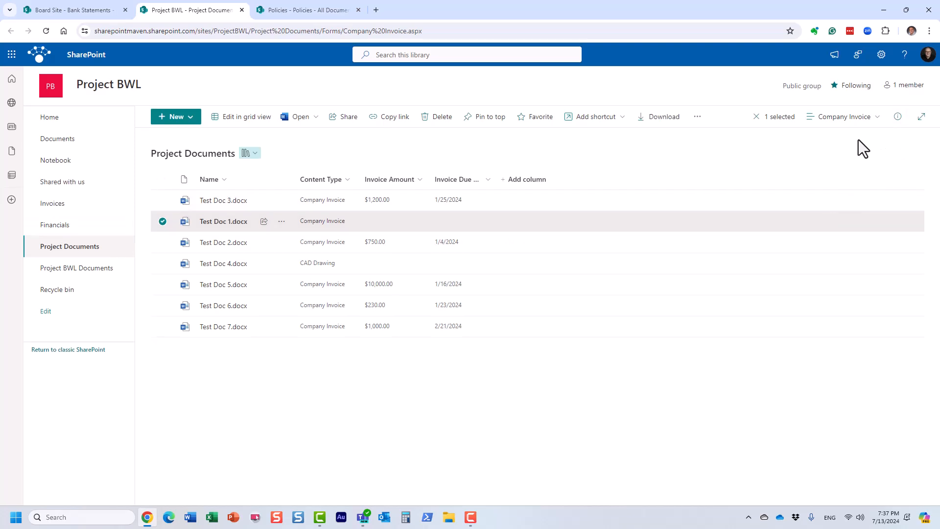
left_click(897, 119)
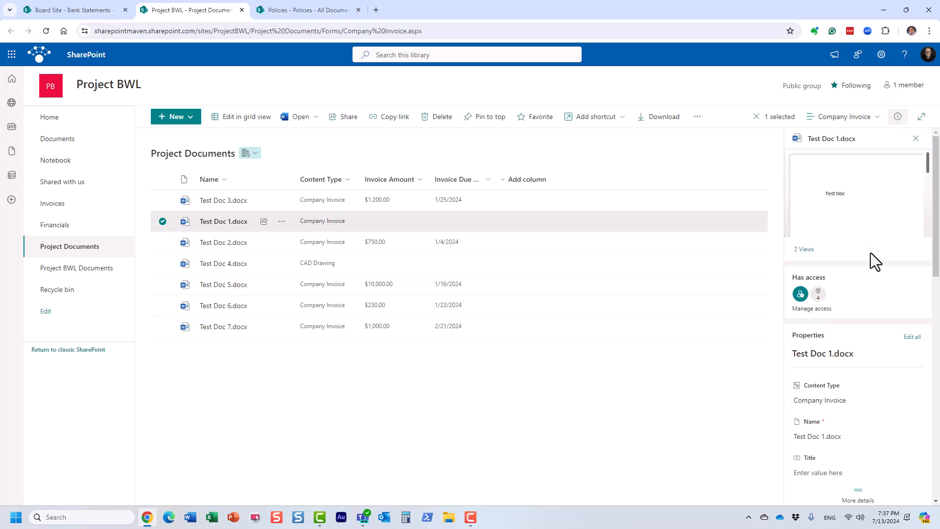
scroll(889, 236, "down", 1)
scroll(880, 289, "down", 2)
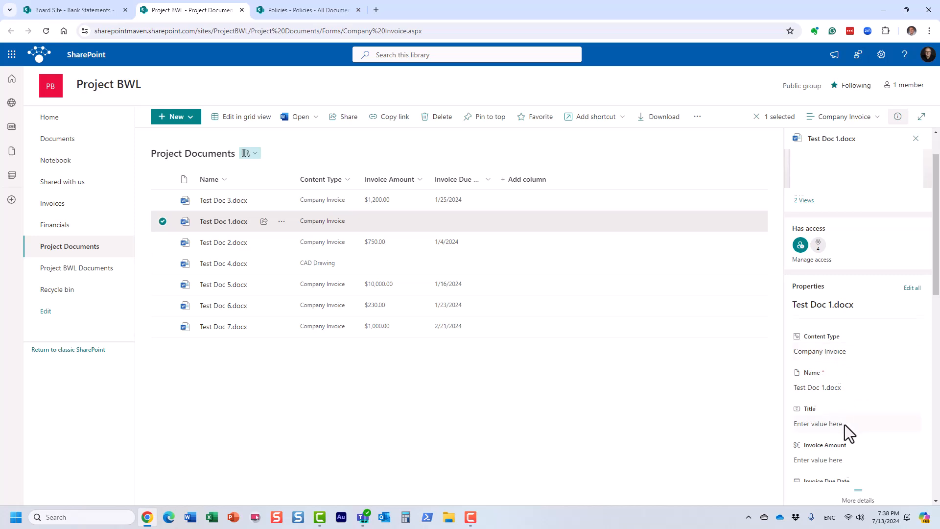
scroll(845, 425, "down", 1)
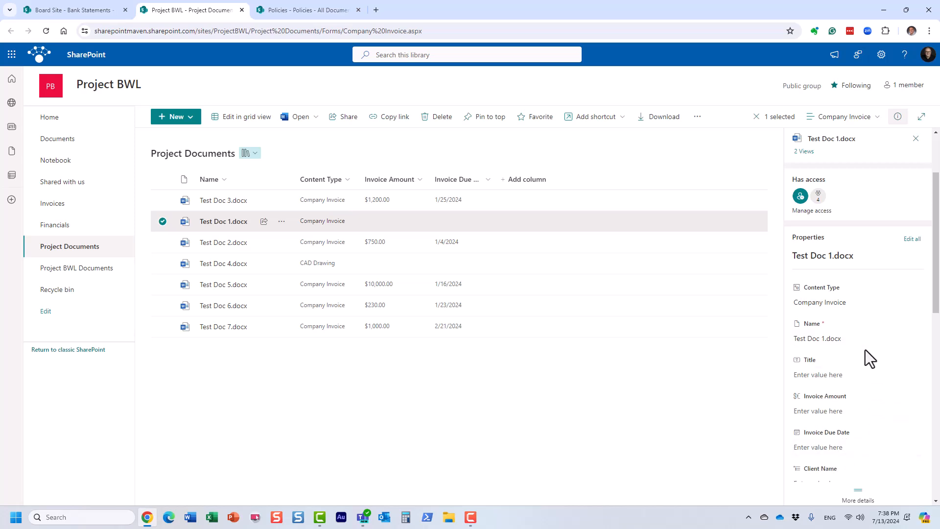
scroll(865, 350, "up", 2)
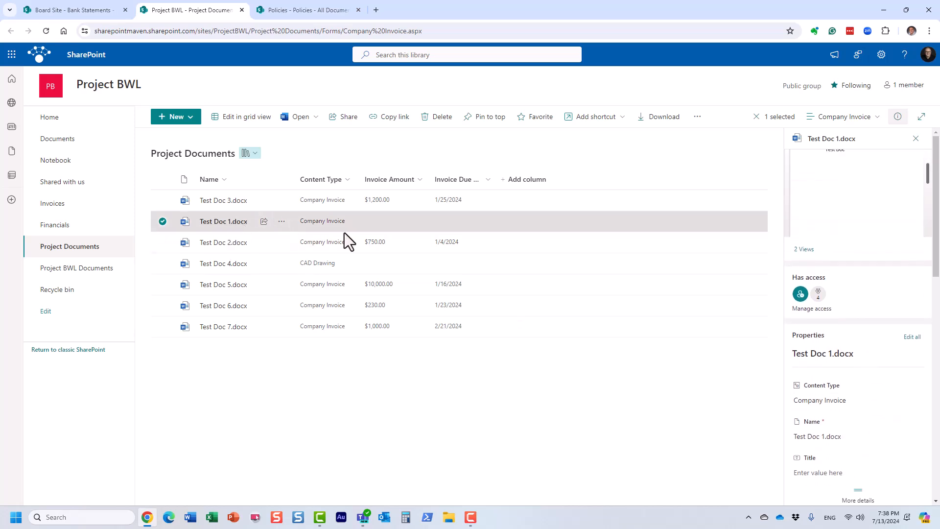
Step: Change the Content Type of Test Doc 1.docx to CAD Drawing and review the properties offered for it
left_click(839, 401)
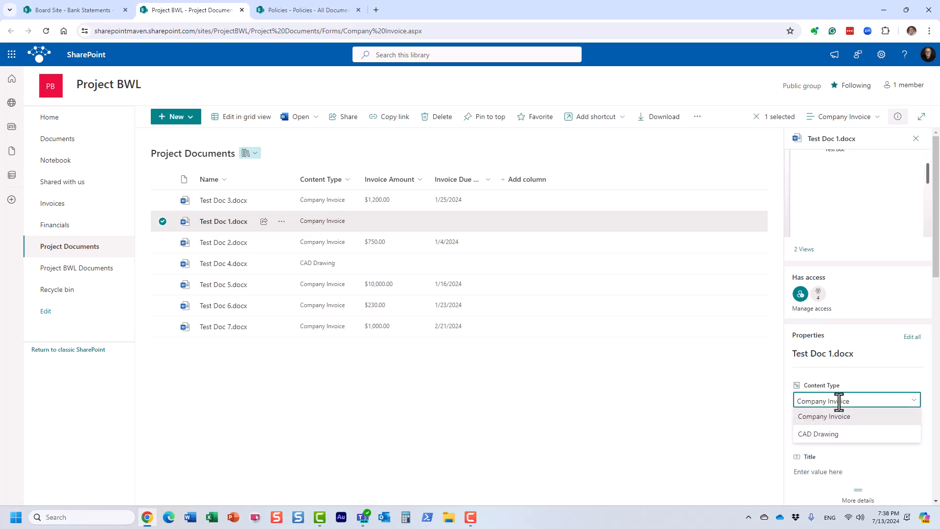
left_click(832, 435)
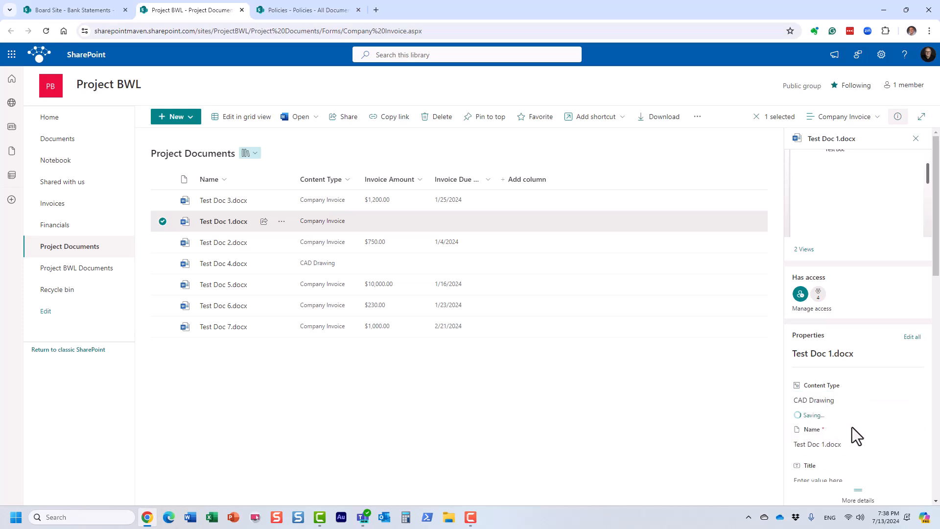
scroll(860, 419, "down", 1)
scroll(860, 419, "down", 1)
scroll(852, 422, "down", 1)
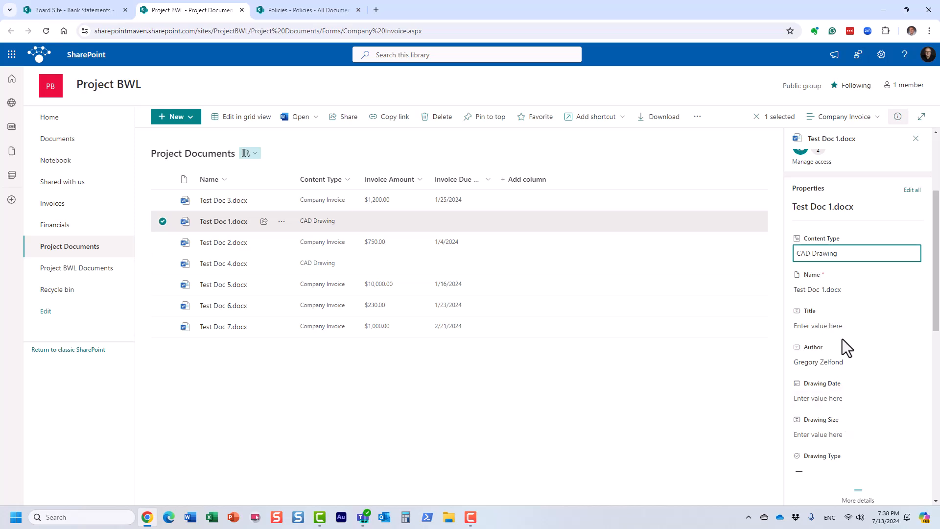
Step: Set the Drawing Date of Test Doc 1.docx to 7/13/2024, Drawing Size to A4 and Drawing Type to Choice 1
left_click(831, 398)
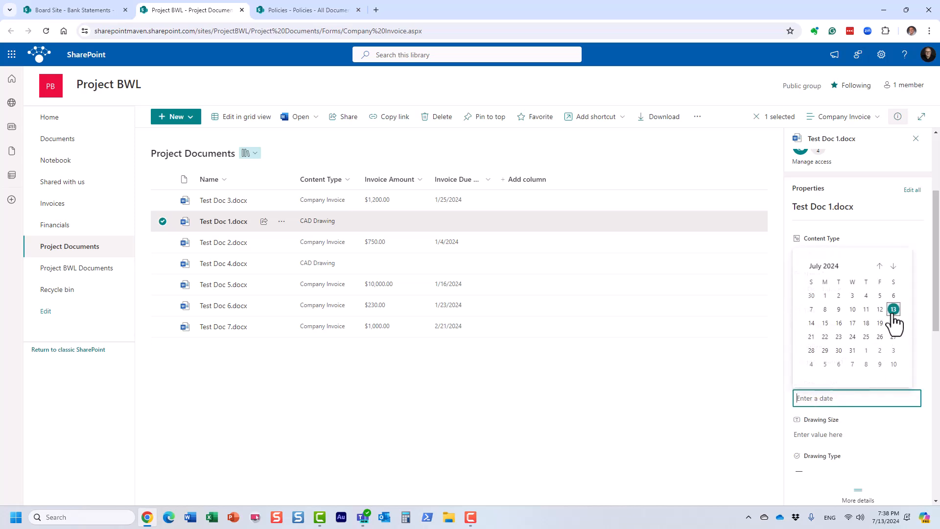
left_click(894, 309)
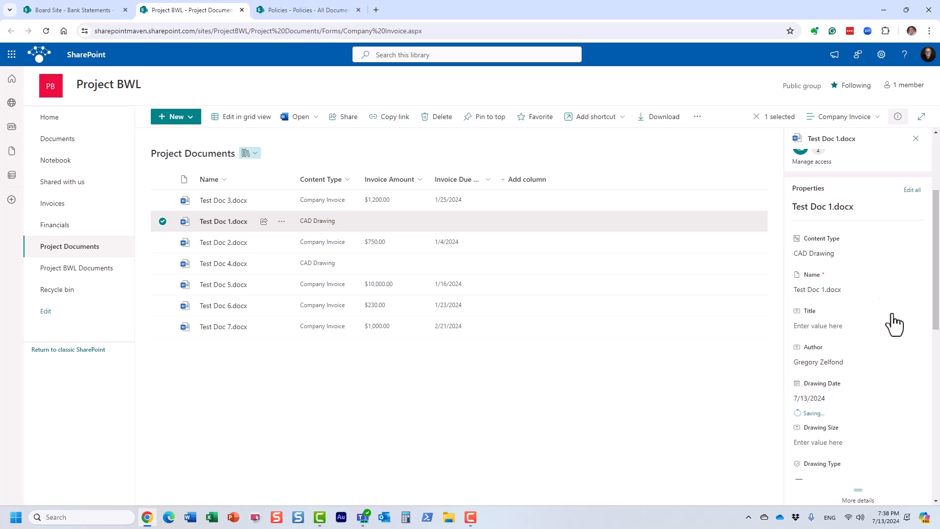
left_click(838, 441)
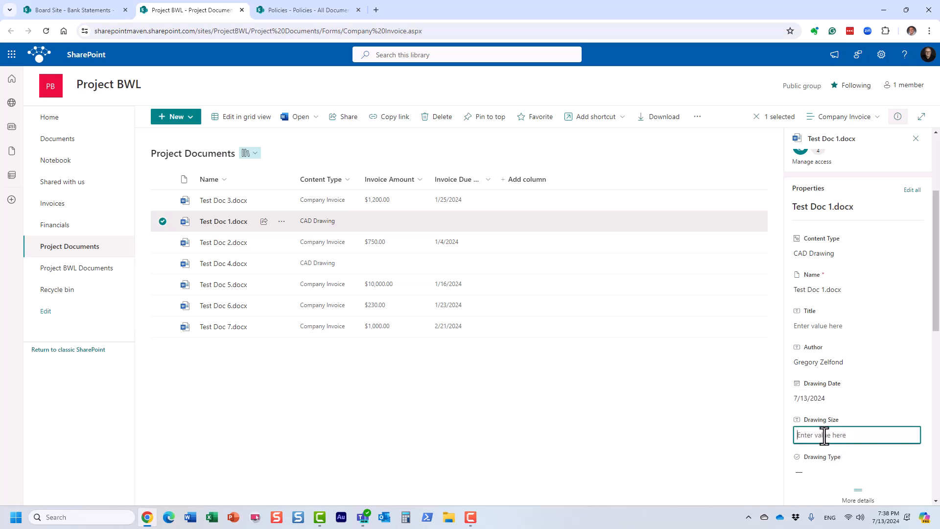
type("A4")
left_click(840, 472)
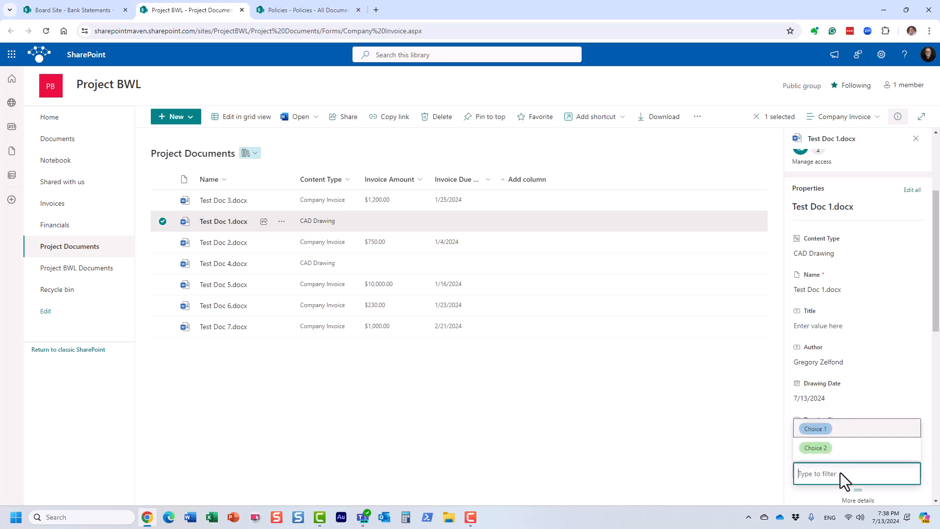
left_click(827, 433)
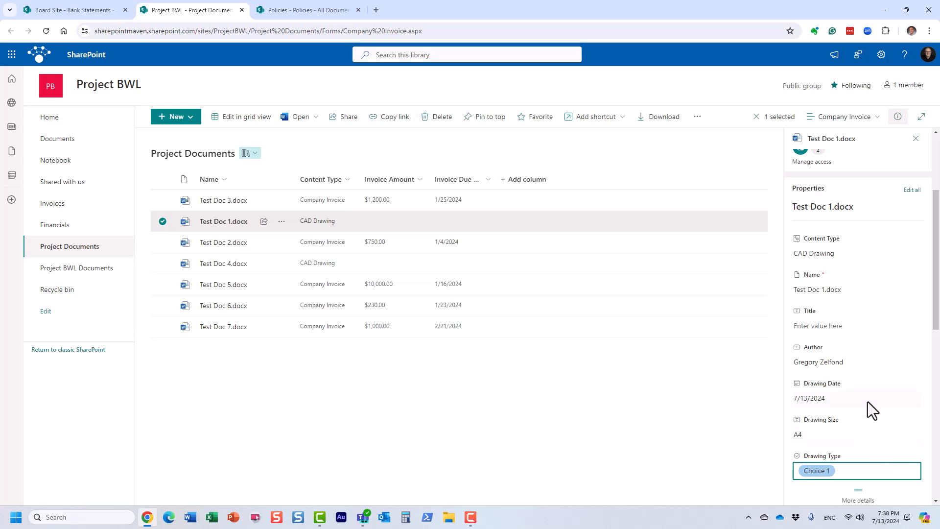
left_click(809, 489)
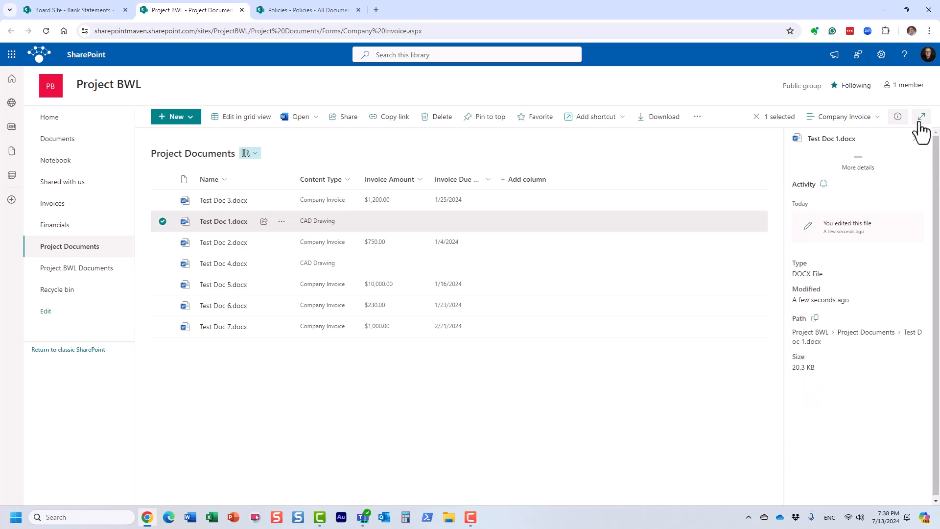
Step: Show the Author, Drawing Date, Drawing Size and Drawing Type columns in the Company Invoice view of the Project Documents library
left_click(897, 116)
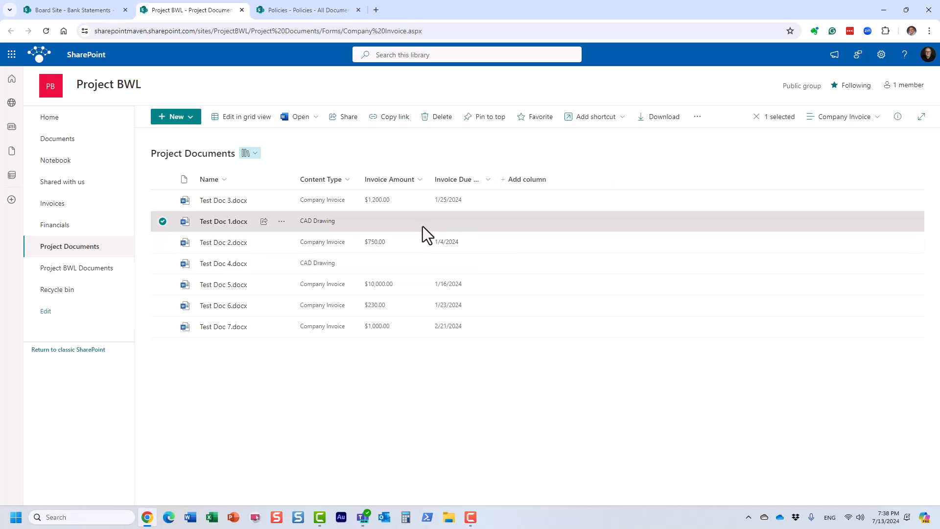
left_click(524, 179)
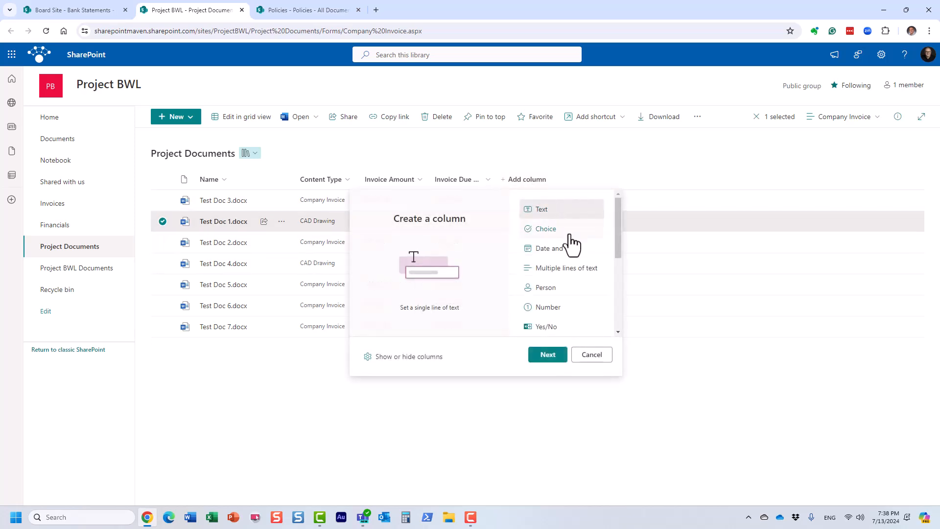
scroll(575, 244, "down", 3)
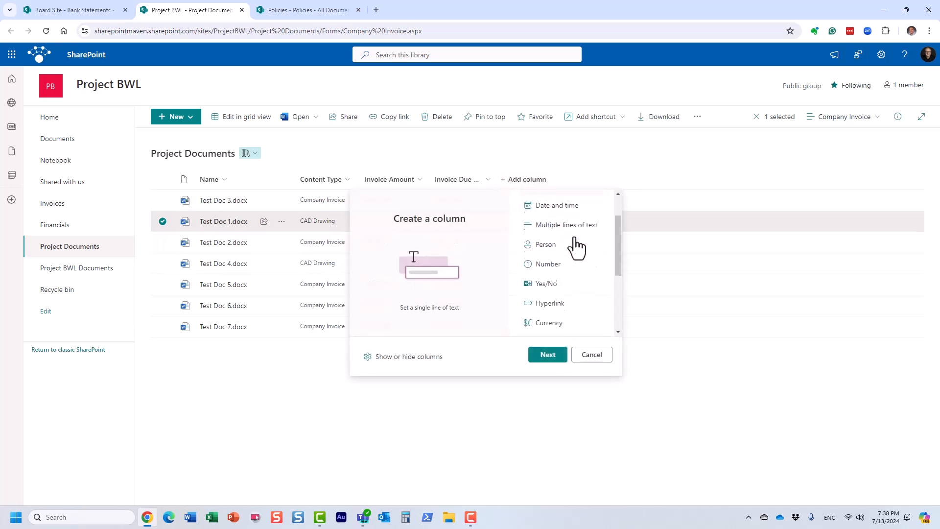
left_click(418, 358)
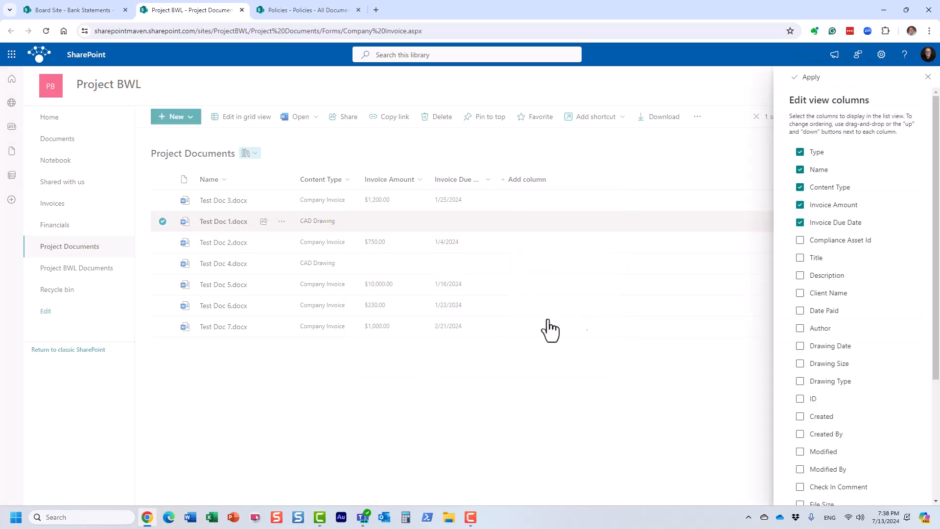
left_click(800, 346)
left_click(800, 363)
left_click(800, 381)
left_click(800, 328)
scroll(825, 422, "down", 3)
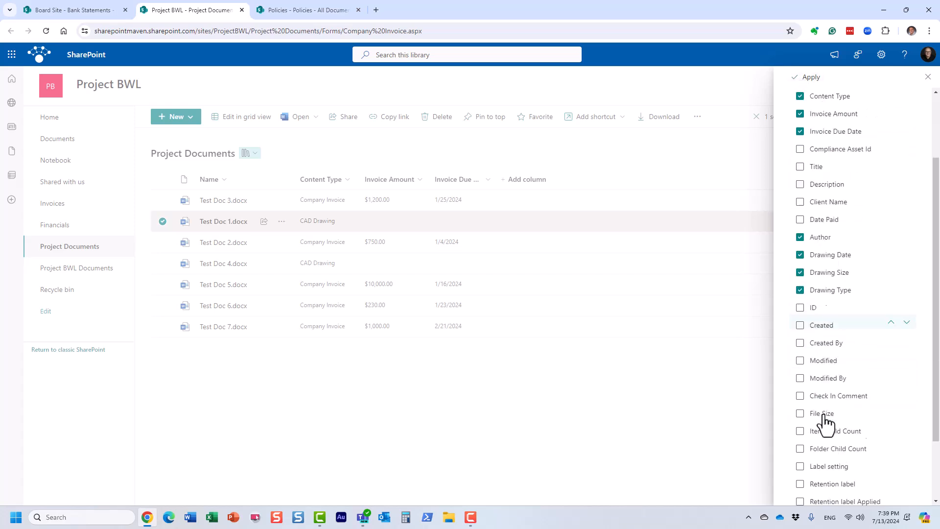
scroll(827, 421, "up", 3)
left_click(809, 78)
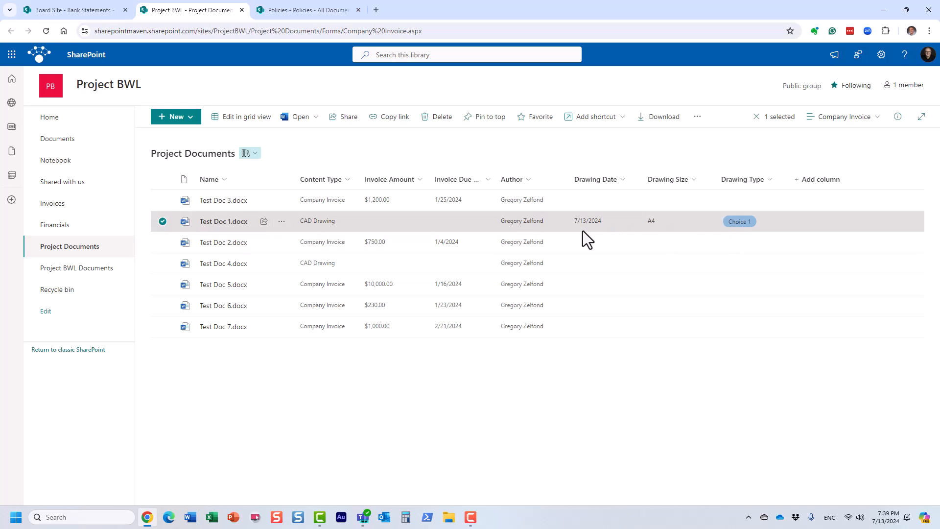
left_click(578, 146)
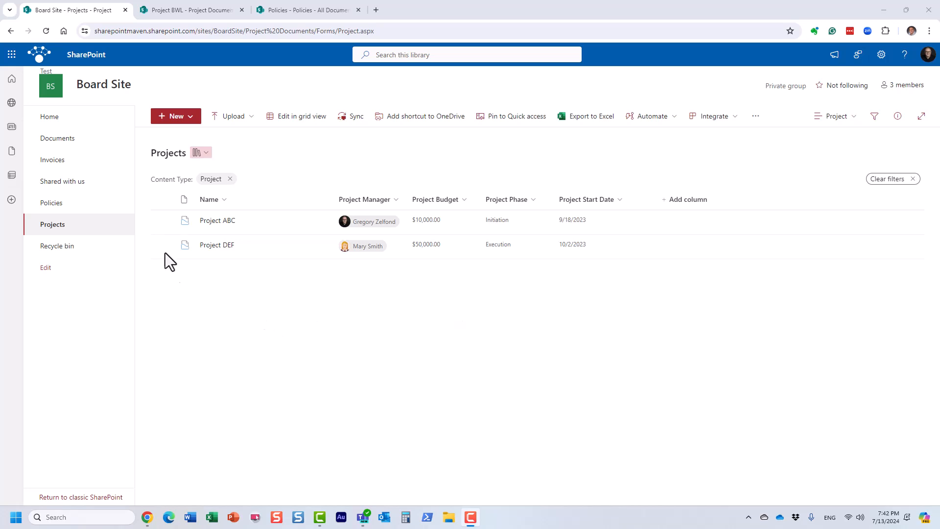
Step: Compare the Board Site's Documents library with its Projects library, and try the Project Phase filter Execution on Projects before removing it
left_click(57, 139)
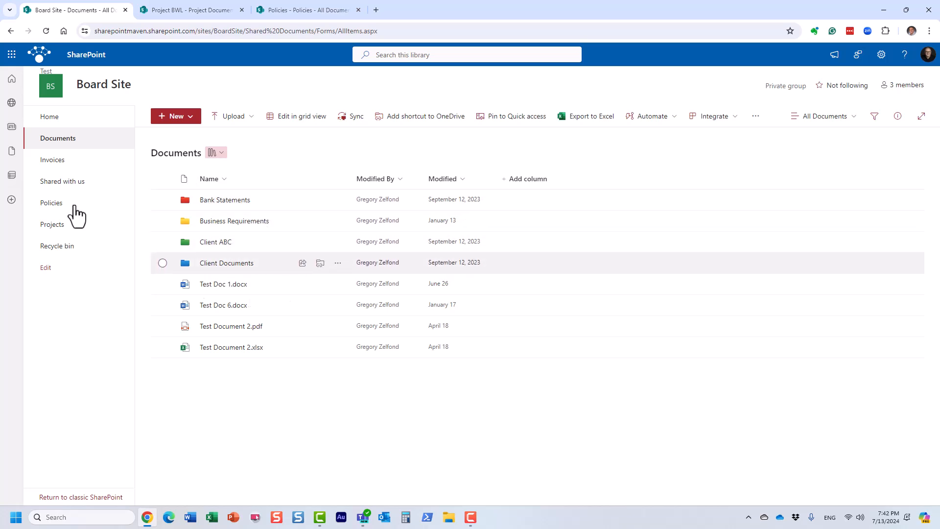
left_click(77, 227)
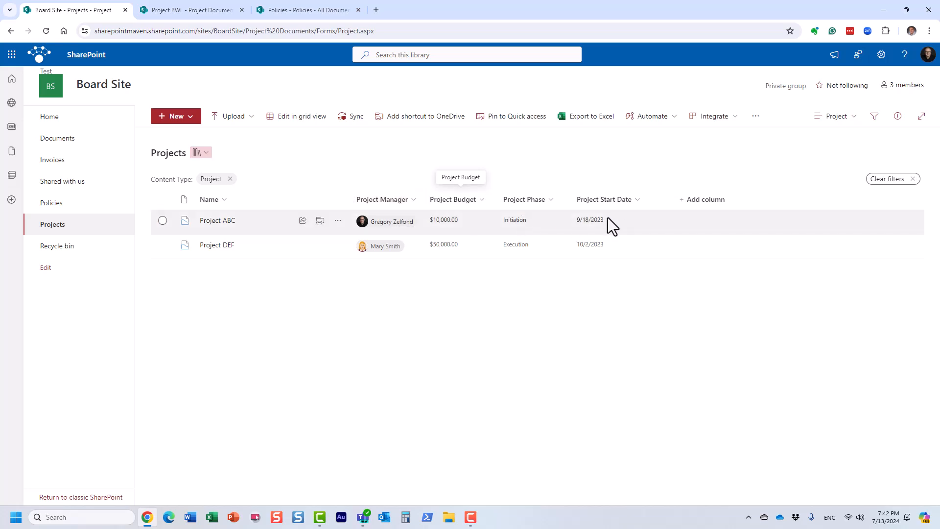
left_click(874, 117)
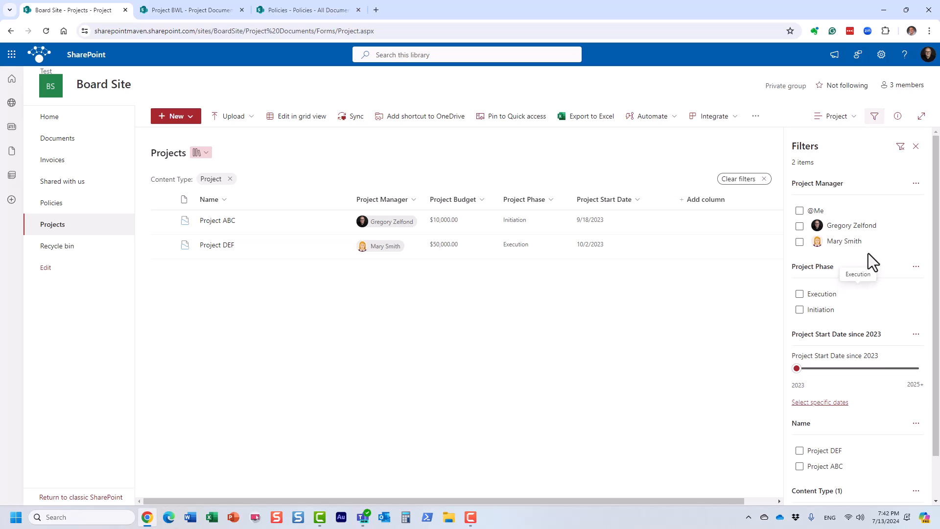
left_click(800, 295)
left_click(800, 295)
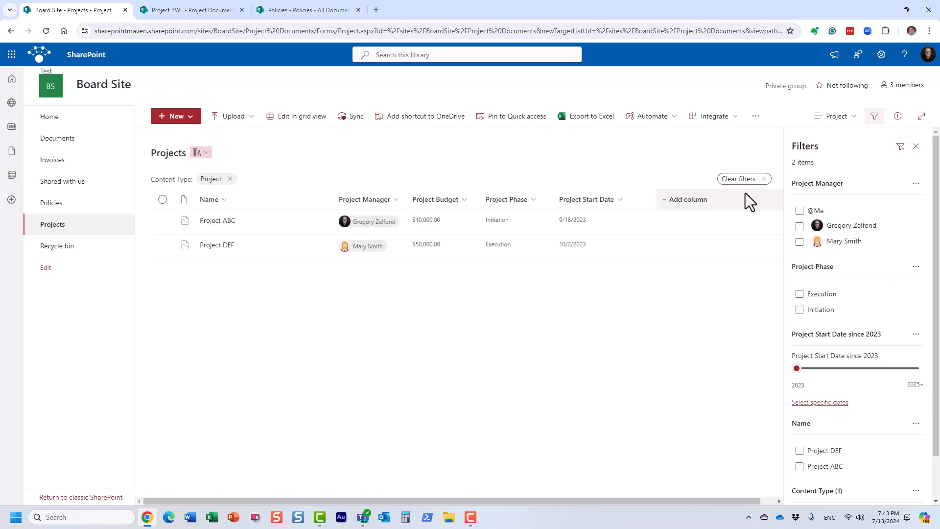
left_click(875, 116)
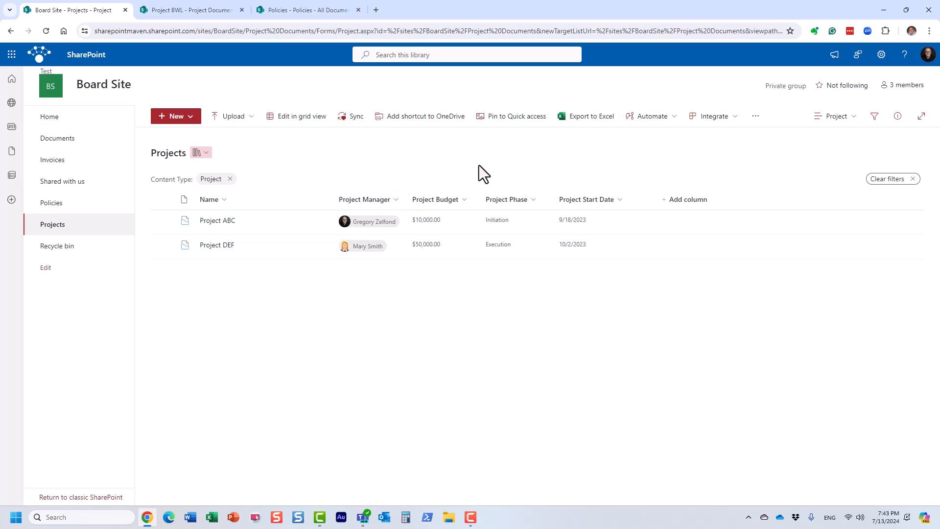
Step: Open Project ABC and examine its project properties alongside its documents, comparing them with its entry in the Projects library
left_click(218, 221)
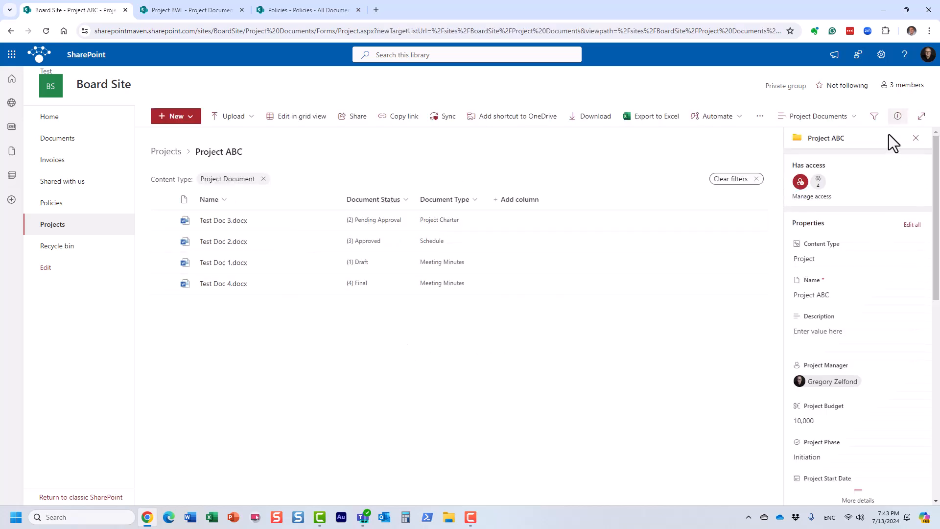
left_click(898, 118)
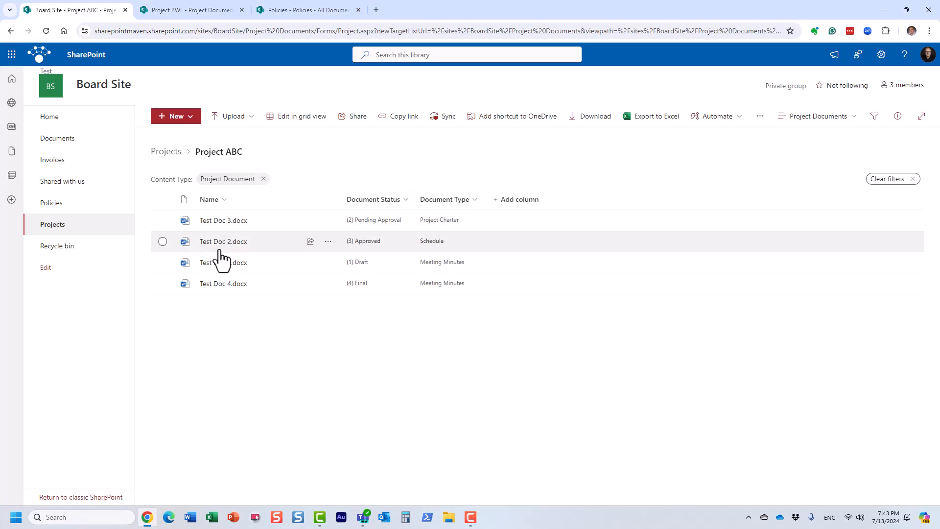
left_click(166, 152)
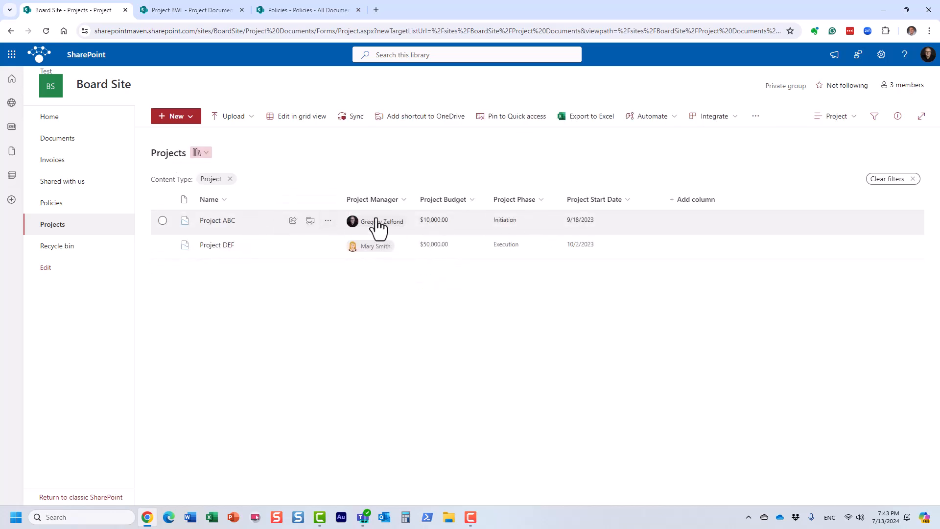
left_click(208, 221)
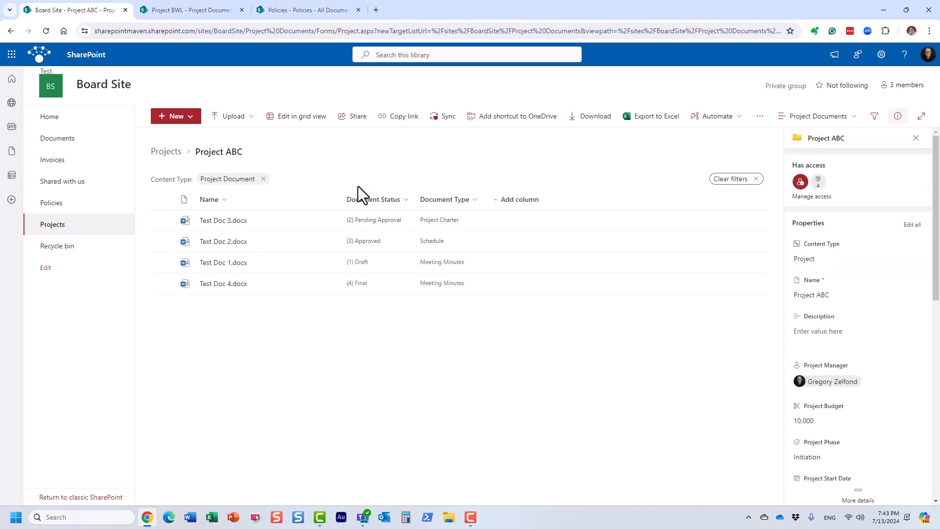
left_click(897, 117)
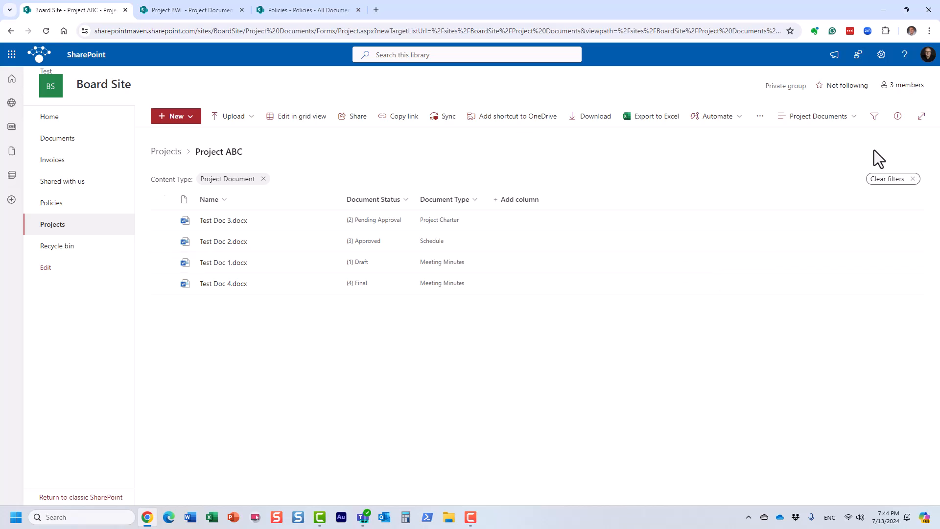
Step: Filter Project ABC's documents by status (3) Approved and separately by type Meeting Minutes, clearing each filter, and return to Projects
left_click(875, 118)
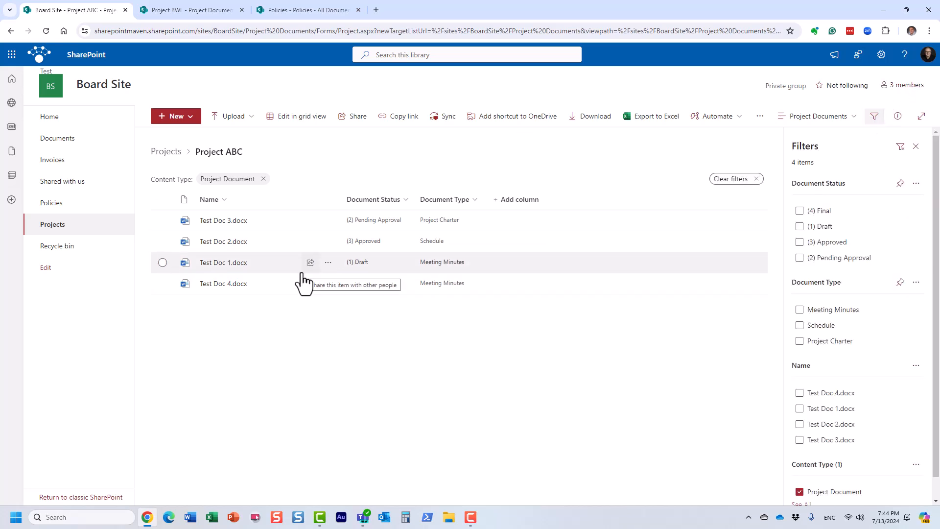
left_click(800, 243)
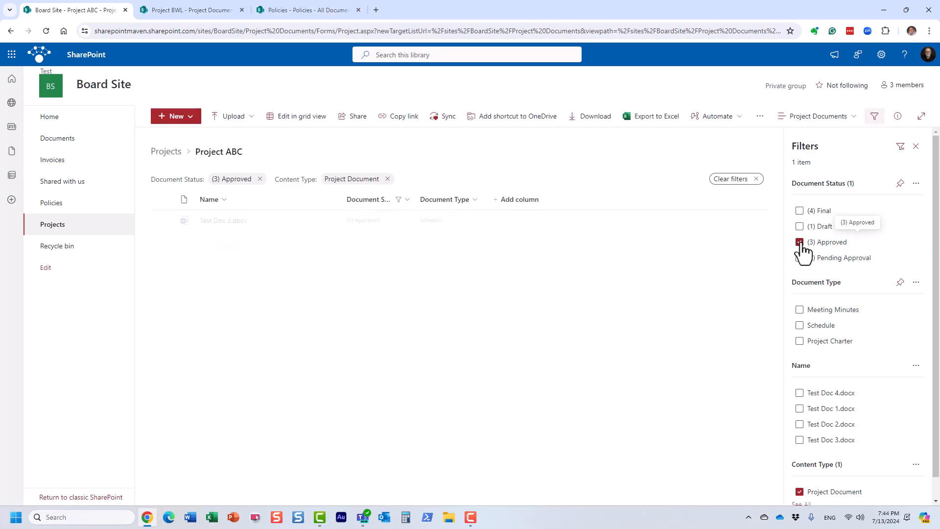
left_click(800, 242)
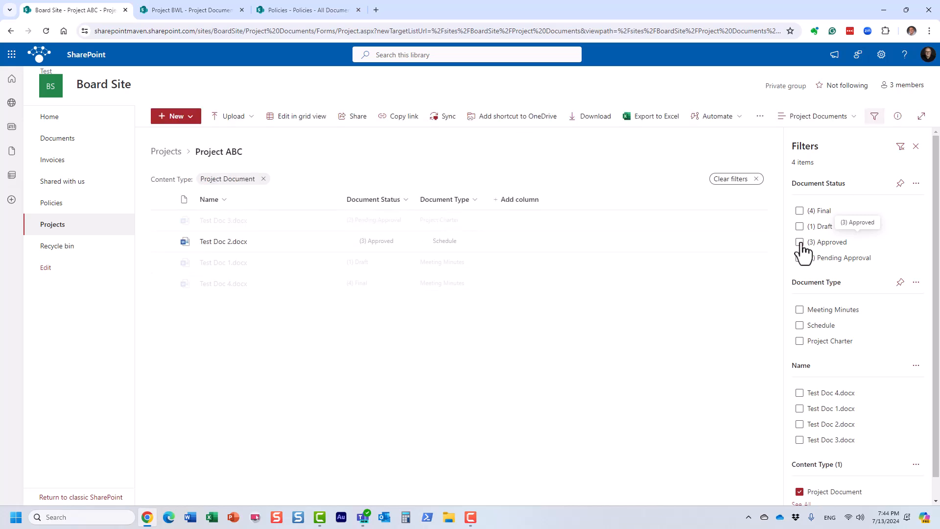
left_click(801, 310)
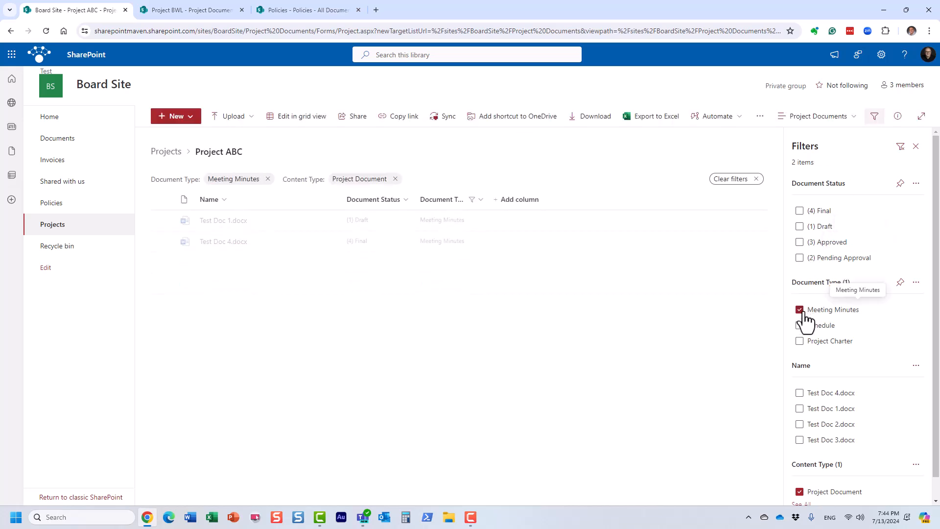
left_click(800, 310)
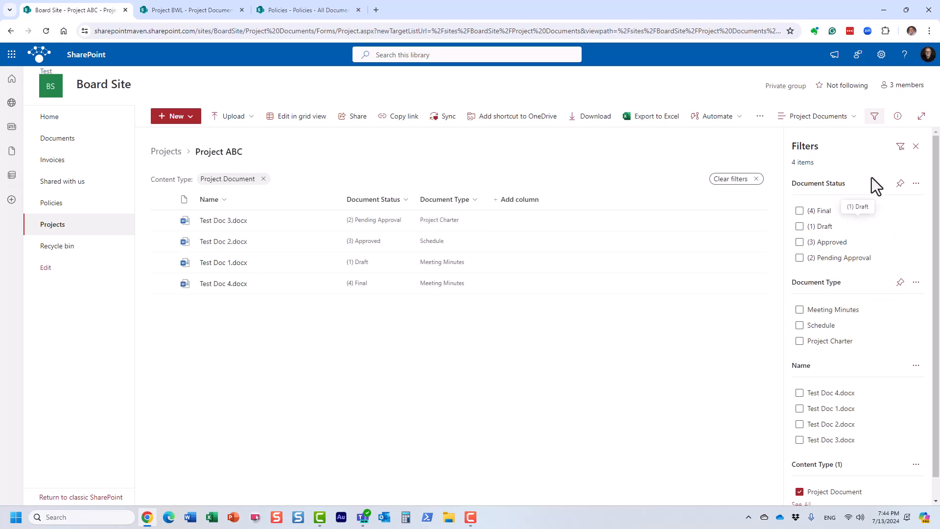
left_click(872, 119)
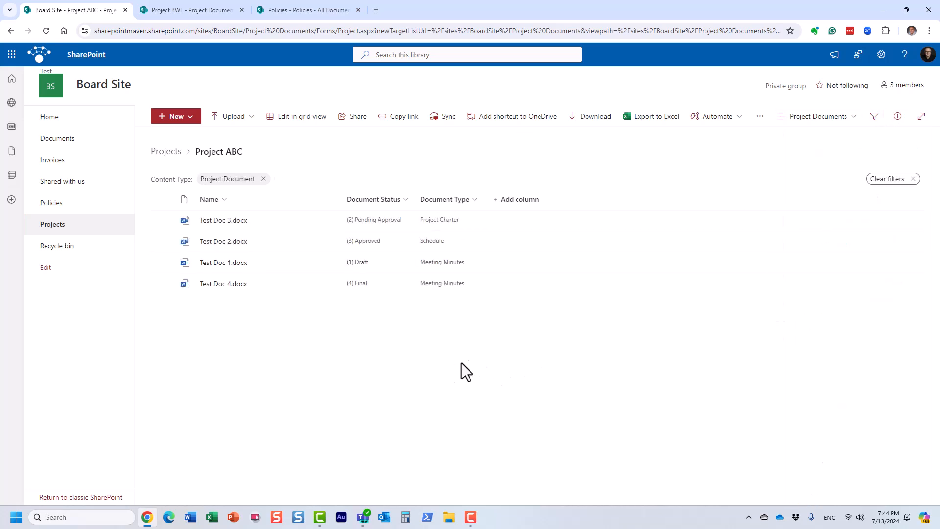
left_click(166, 153)
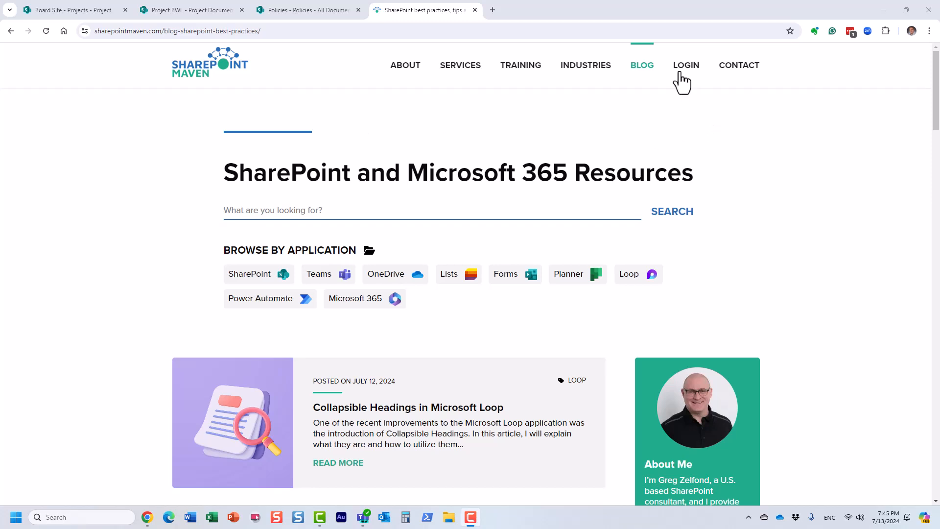
Step: Search the SharePoint Maven blog for "document set" and open the article How to create a Document Set in SharePoint Online
left_click(275, 204)
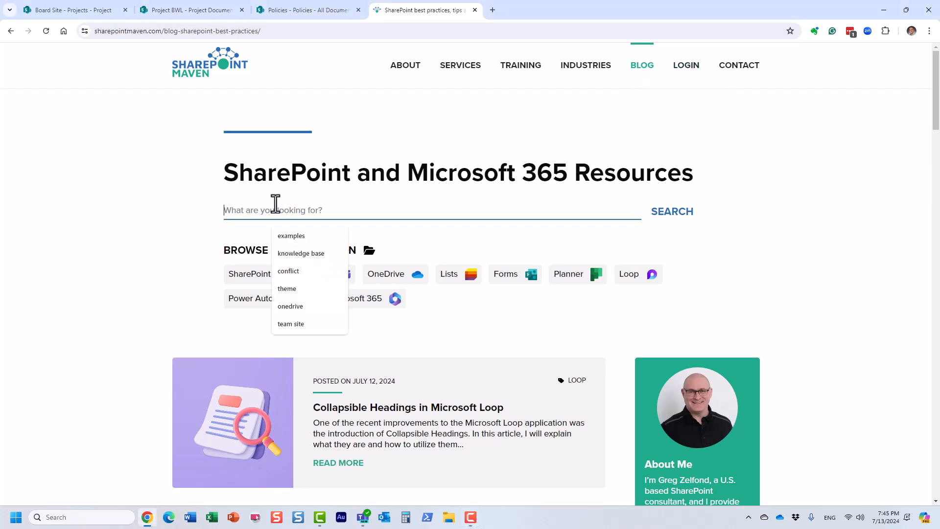
type("document set")
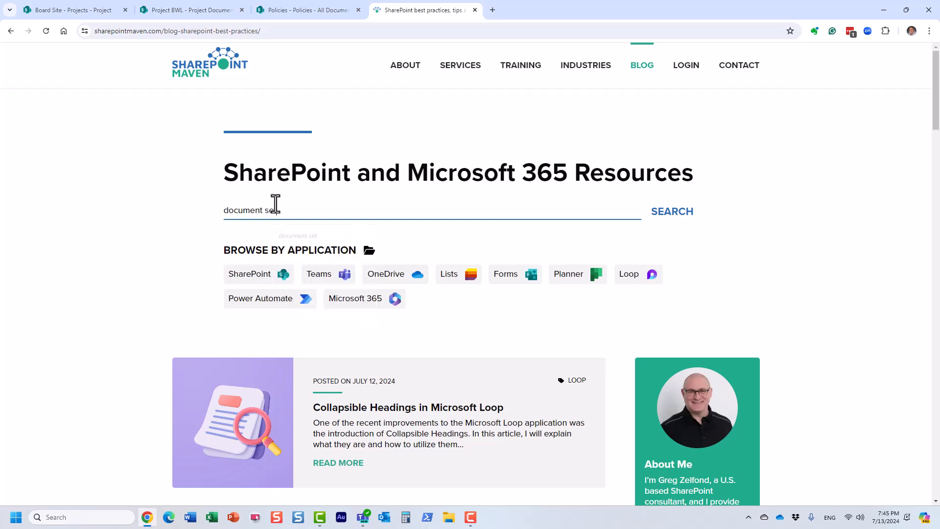
left_click(671, 213)
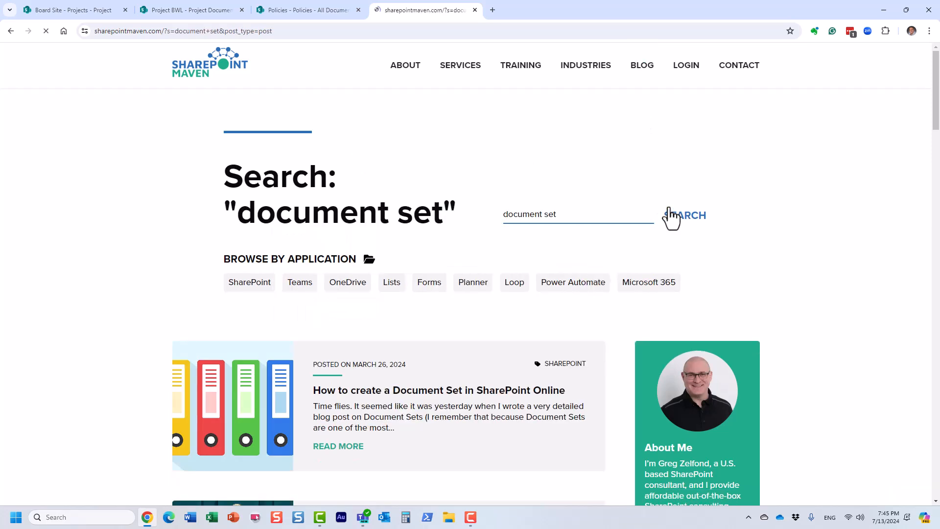
left_click(464, 392)
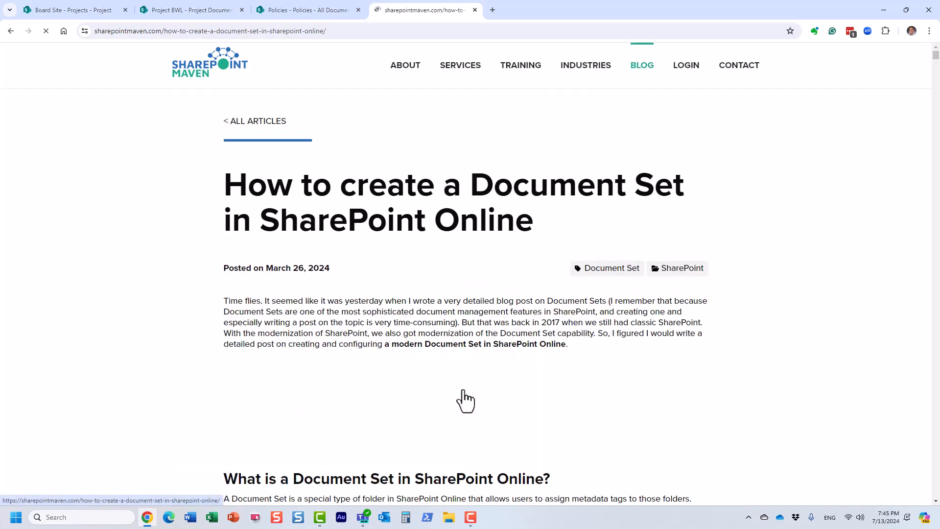
scroll(730, 301, "down", 1)
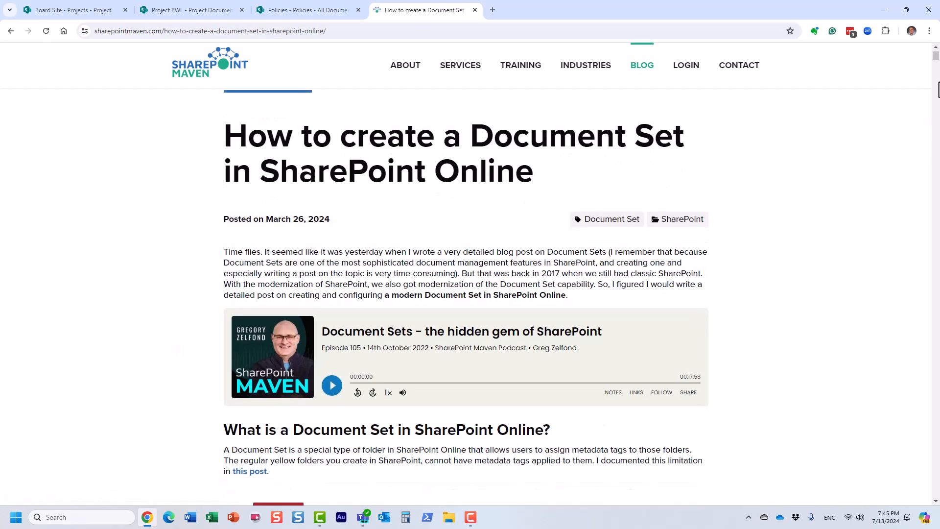
left_click_drag(936, 55, 901, 27)
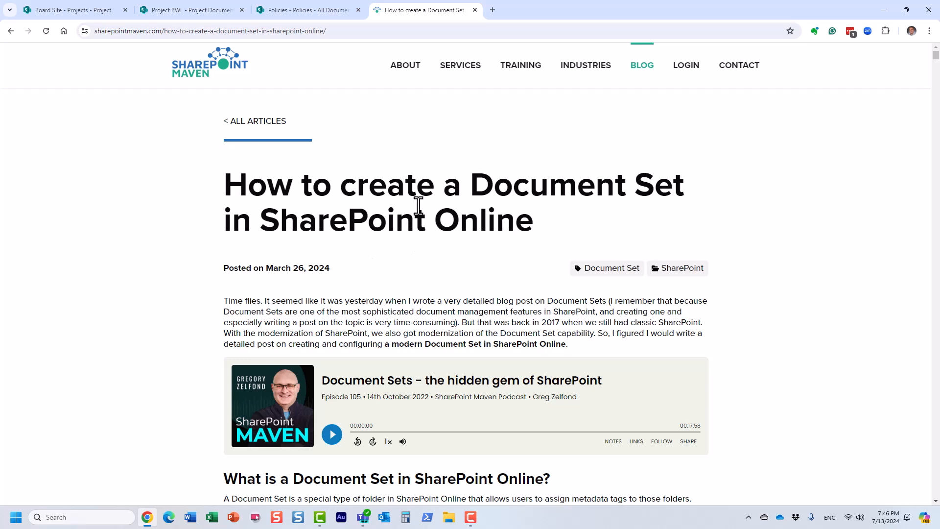
Step: Find the SharePoint Metadata course among the SharePoint Maven live online trainings and review its topics
mouse_move(523, 65)
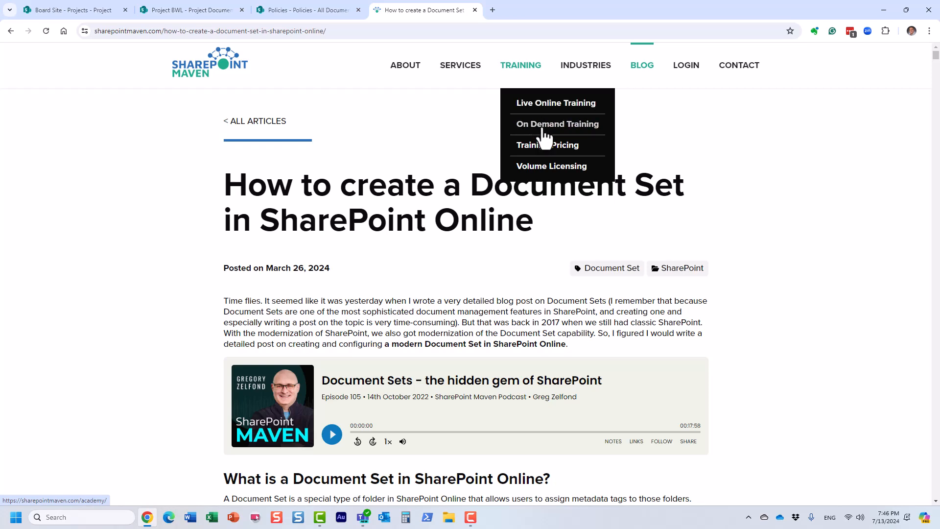
left_click(548, 104)
scroll(542, 141, "down", 9)
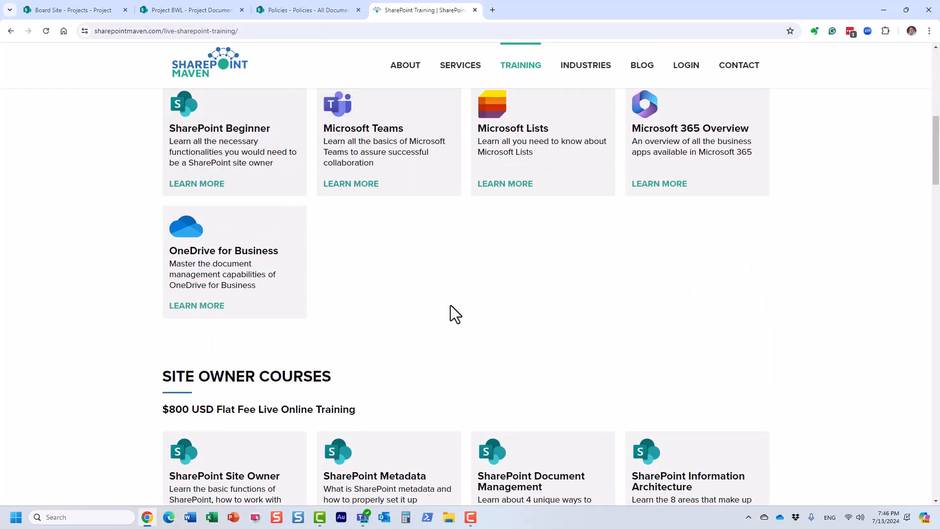
scroll(455, 314, "down", 4)
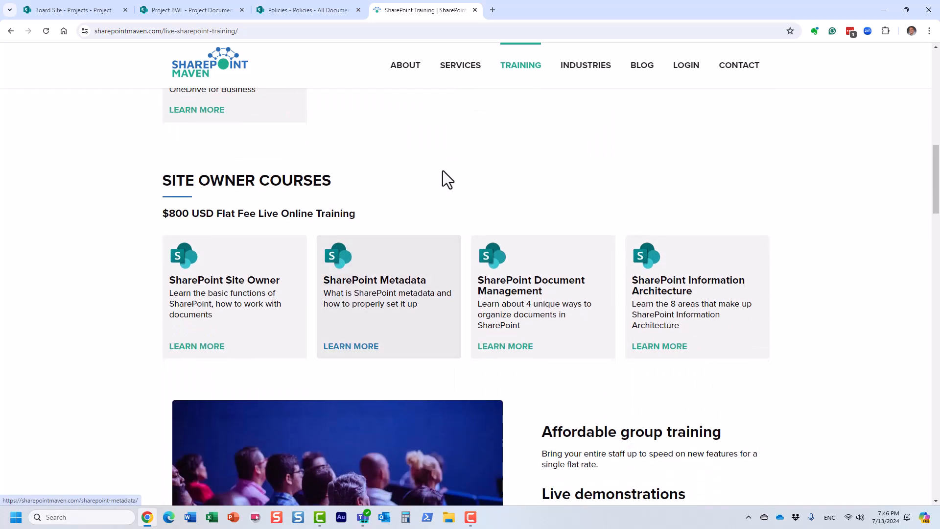
left_click(390, 295)
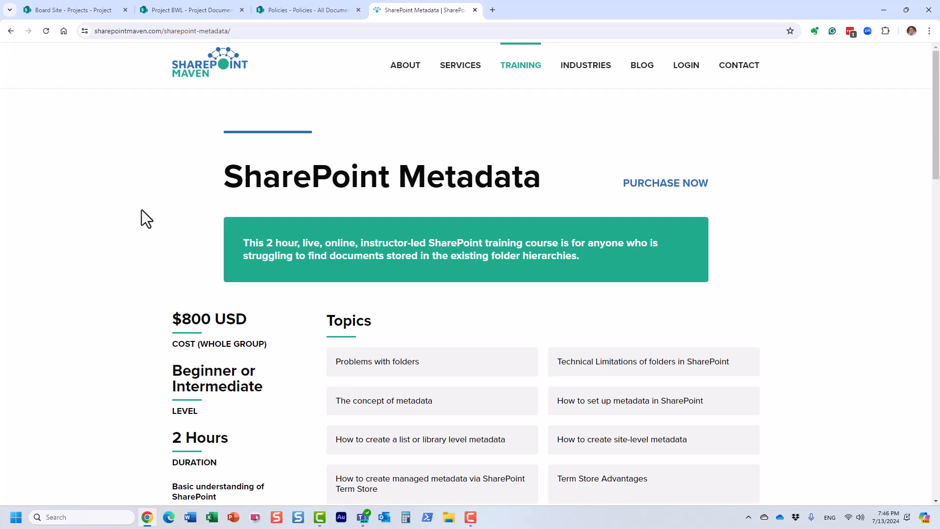
scroll(408, 333, "down", 1)
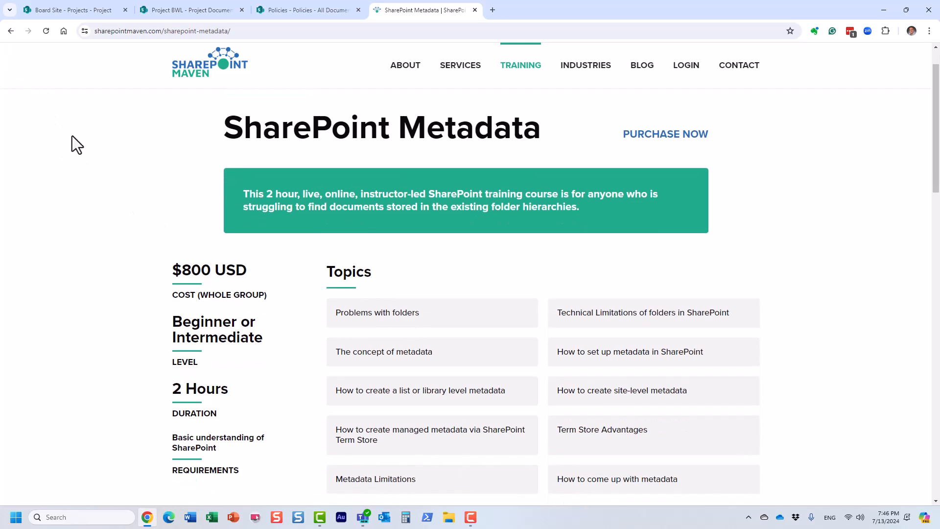
Step: Return to the live online trainings, open the SharePoint Document Management course and review its topics
left_click(10, 30)
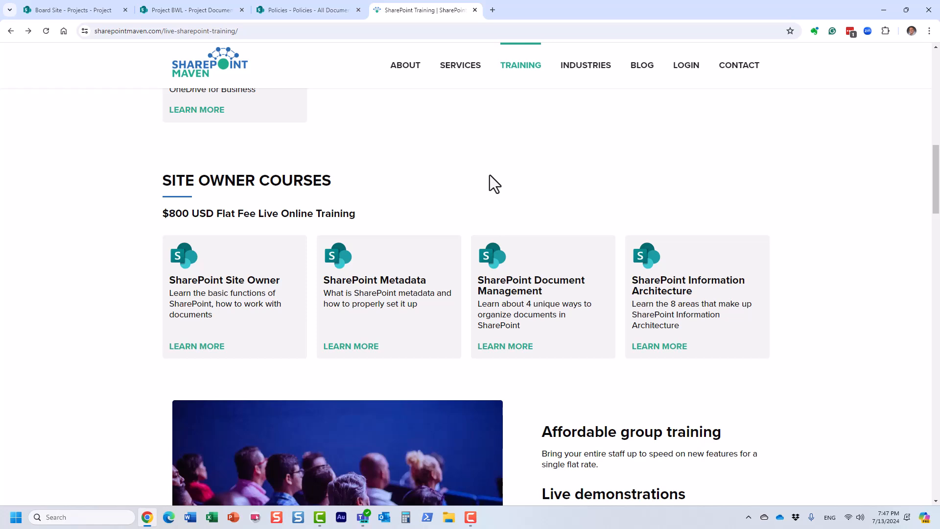
left_click(511, 286)
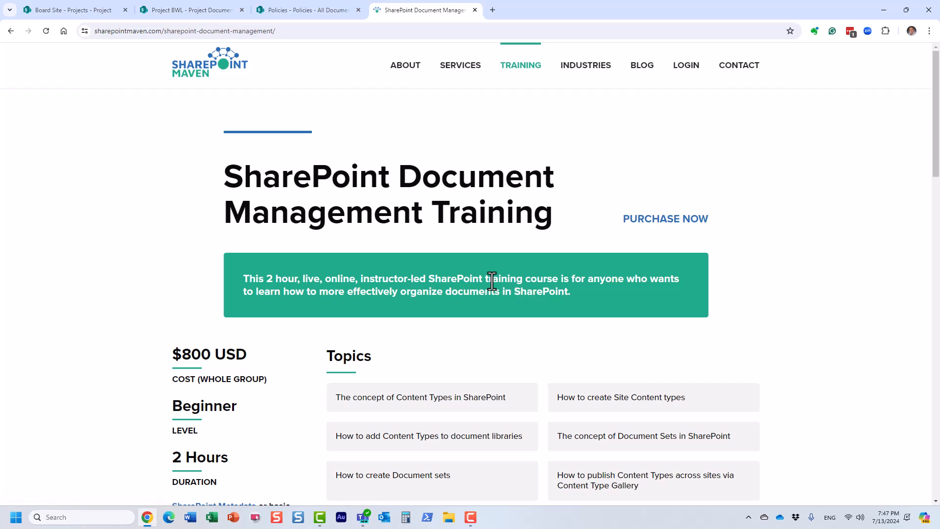
scroll(492, 281, "down", 2)
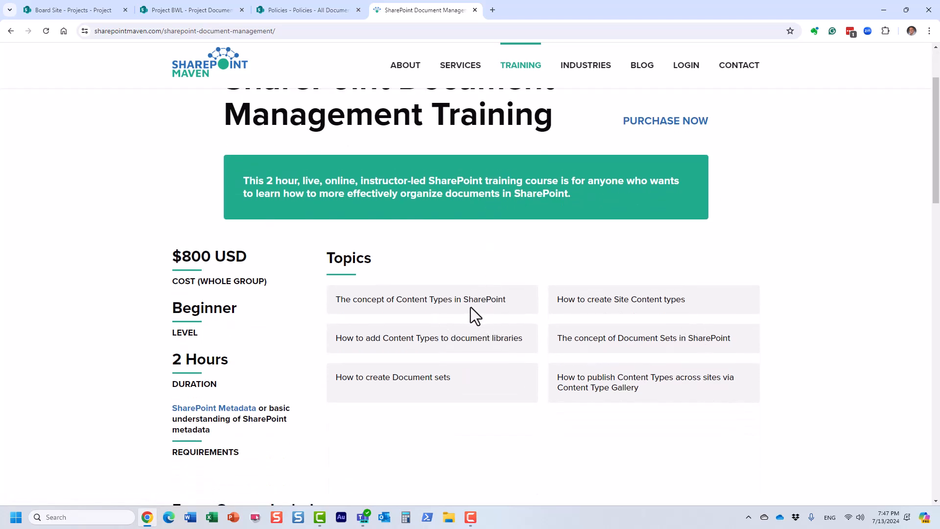
scroll(460, 320, "up", 2)
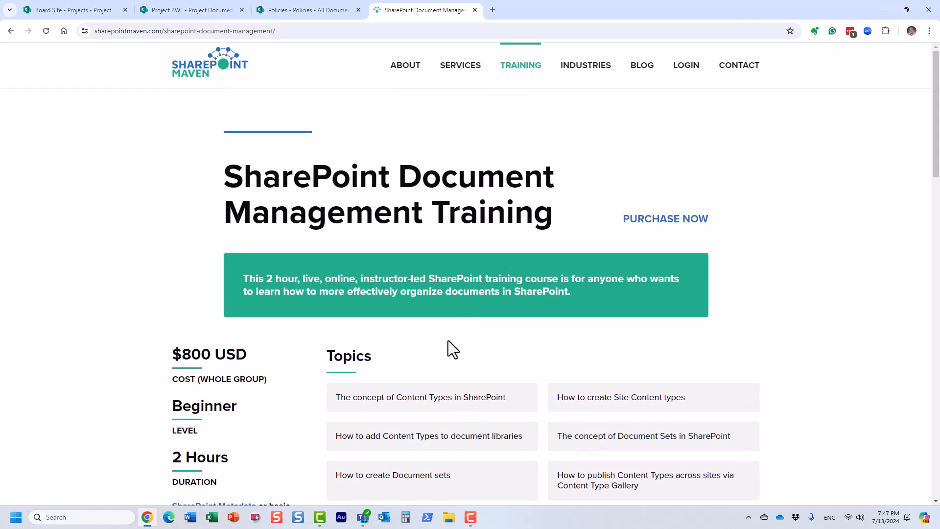
Step: Open the On Demand Training page and review the available on-demand courses
mouse_move(525, 79)
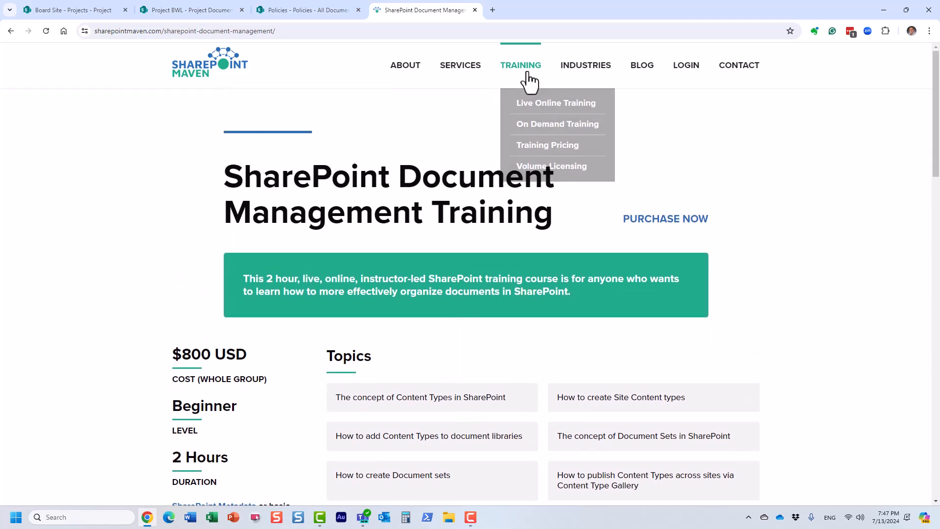
left_click(543, 127)
scroll(548, 126, "down", 8)
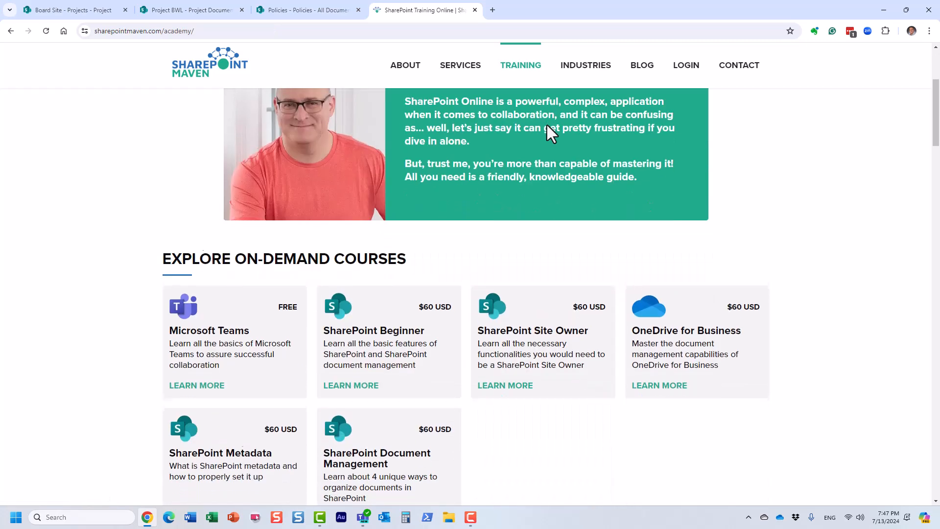